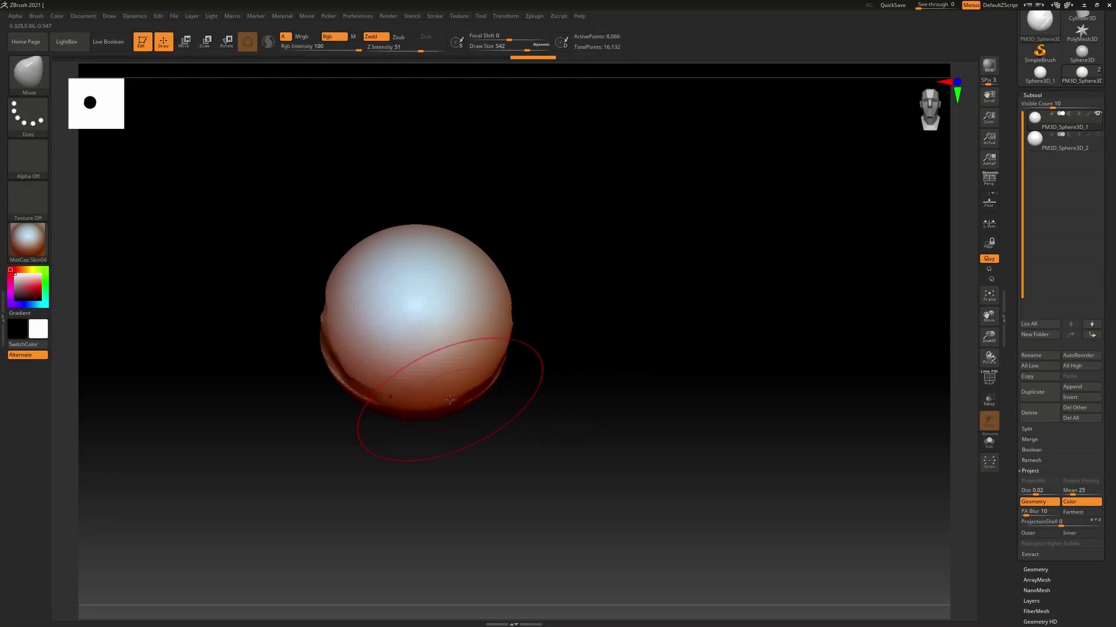
Step: Pull the sphere's sides outward into a lopsided egg, then set up ClayBuildup with Zsub
right_drag(549, 329, 470, 388)
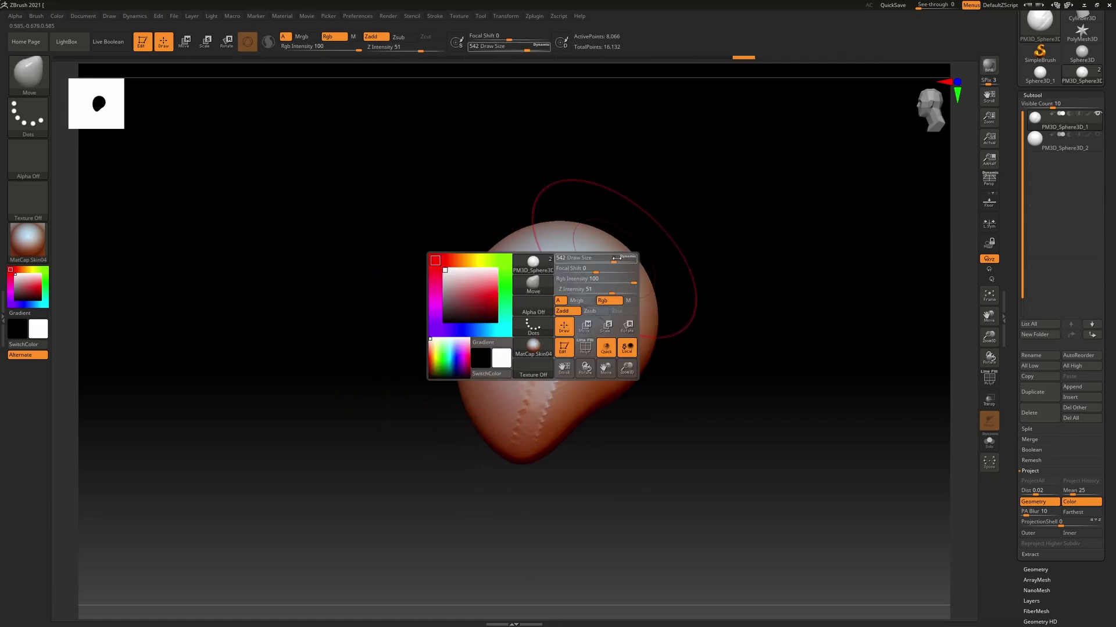
drag(616, 258, 625, 259)
drag(639, 302, 673, 308)
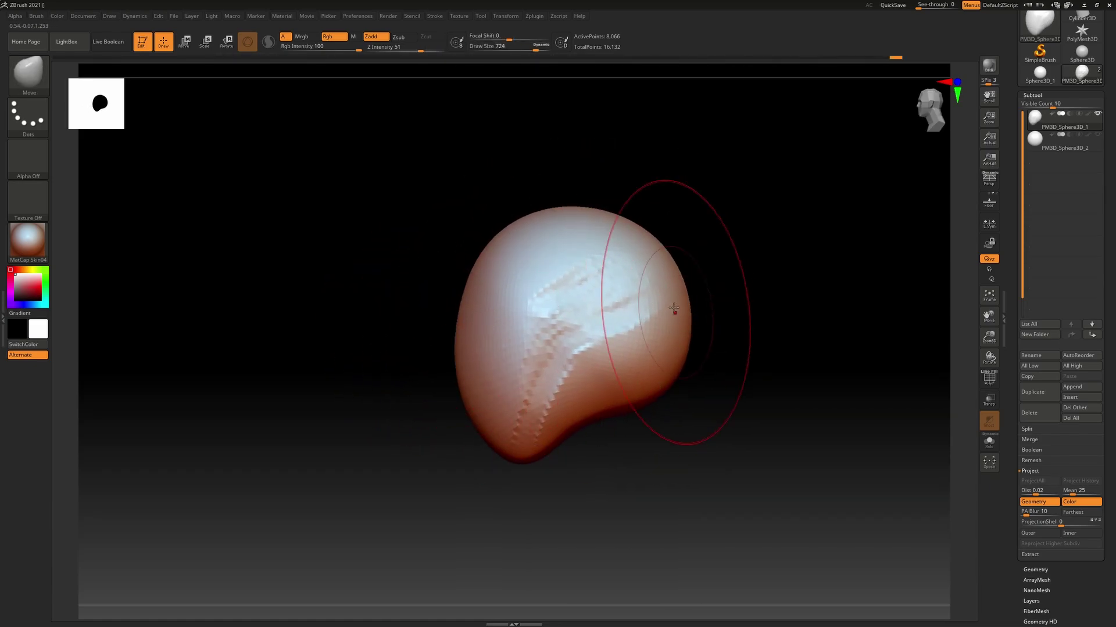
key(b)
key(c)
key(b)
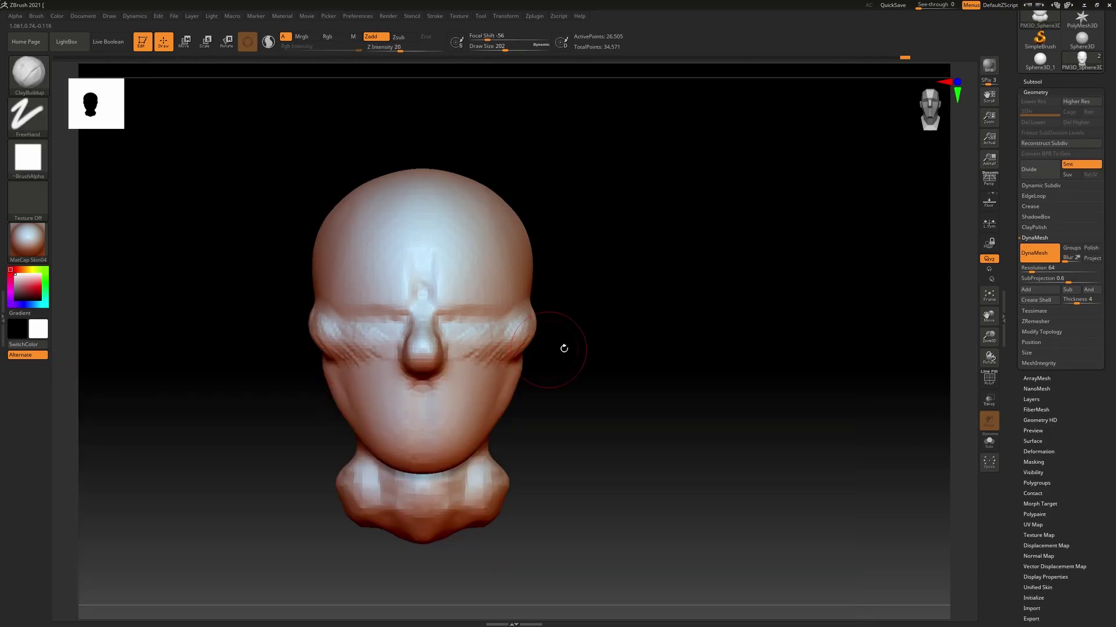
Step: Orbit the head through left profile and front views while sculpting the facial features
drag(563, 348, 418, 441)
mouse_move(424, 381)
mouse_down()
mouse_move(408, 402)
mouse_move(510, 377)
mouse_up()
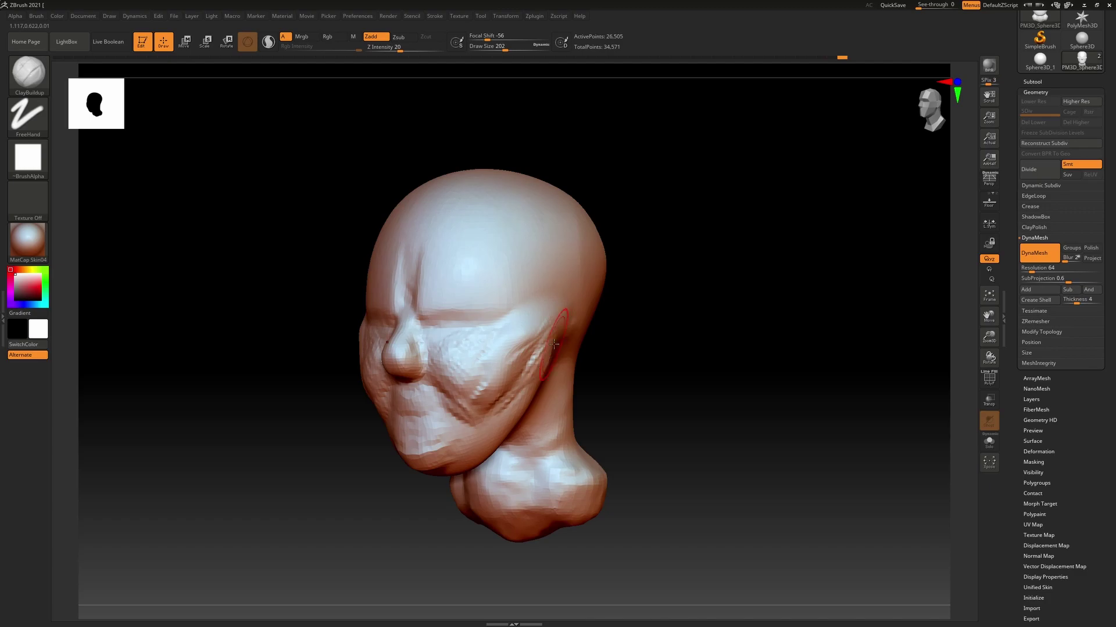
right_drag(553, 344, 551, 399)
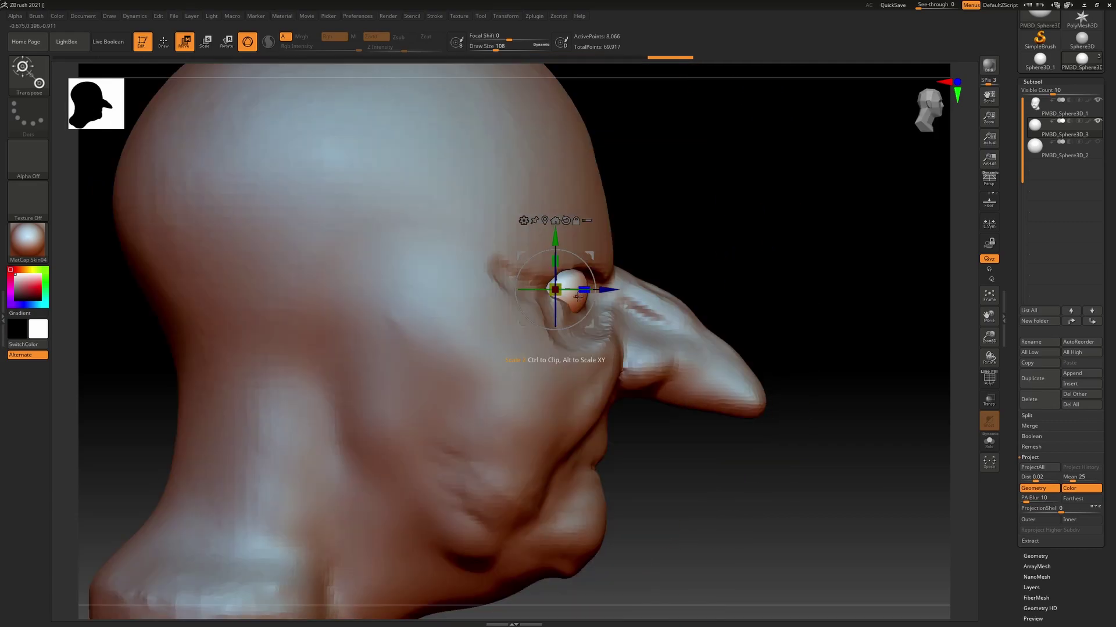
right_drag(577, 297, 512, 290)
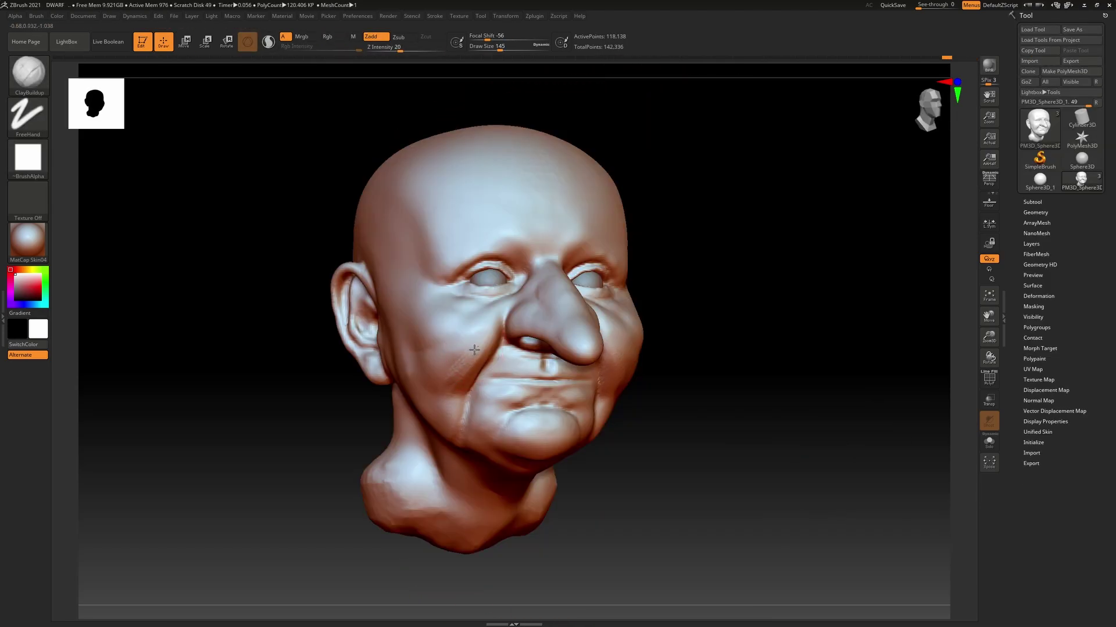
Step: Mask the nose and pull it out into a long hooked shape with Transpose Move
drag(688, 292, 673, 391)
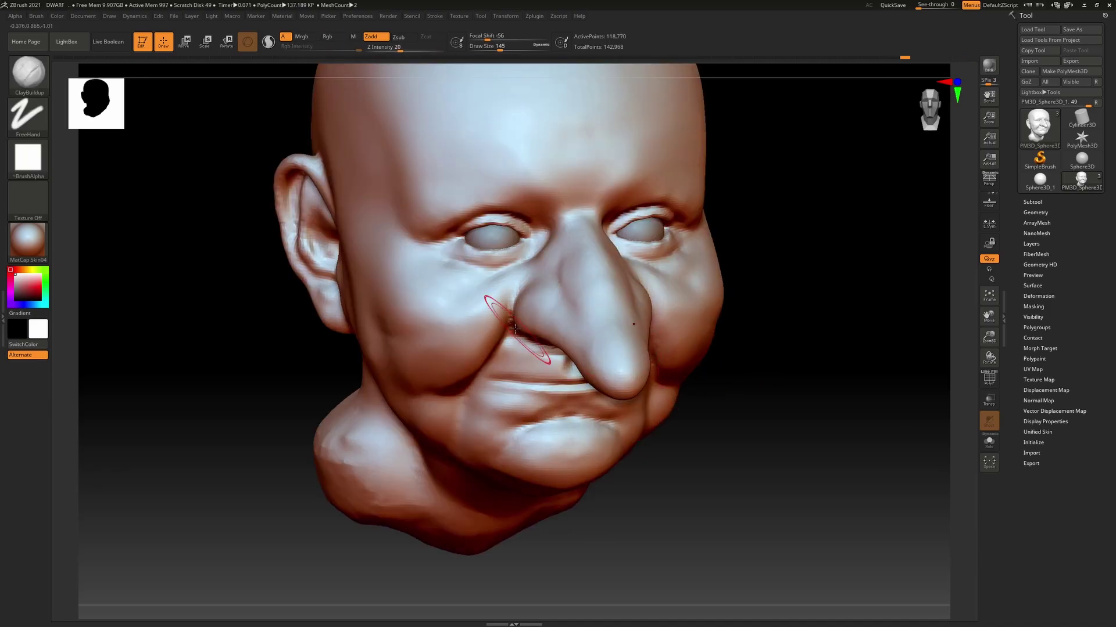
drag(697, 413, 678, 379)
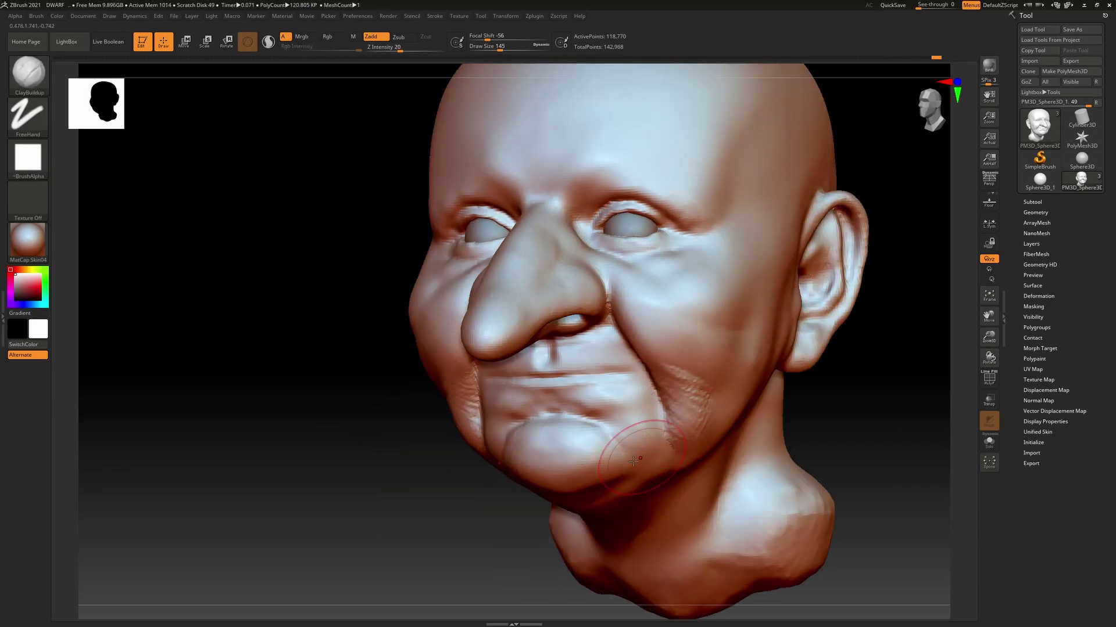
drag(476, 555, 635, 467)
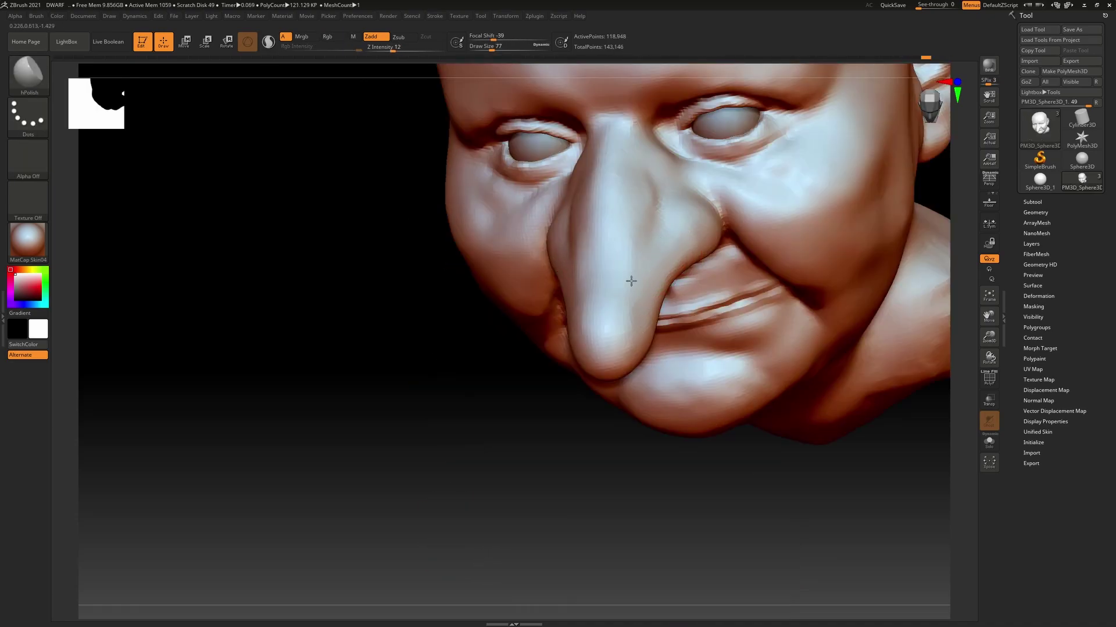
key(f)
mouse_move(760, 231)
mouse_down()
mouse_move(675, 319)
mouse_move(656, 369)
mouse_move(623, 348)
mouse_move(696, 333)
mouse_up()
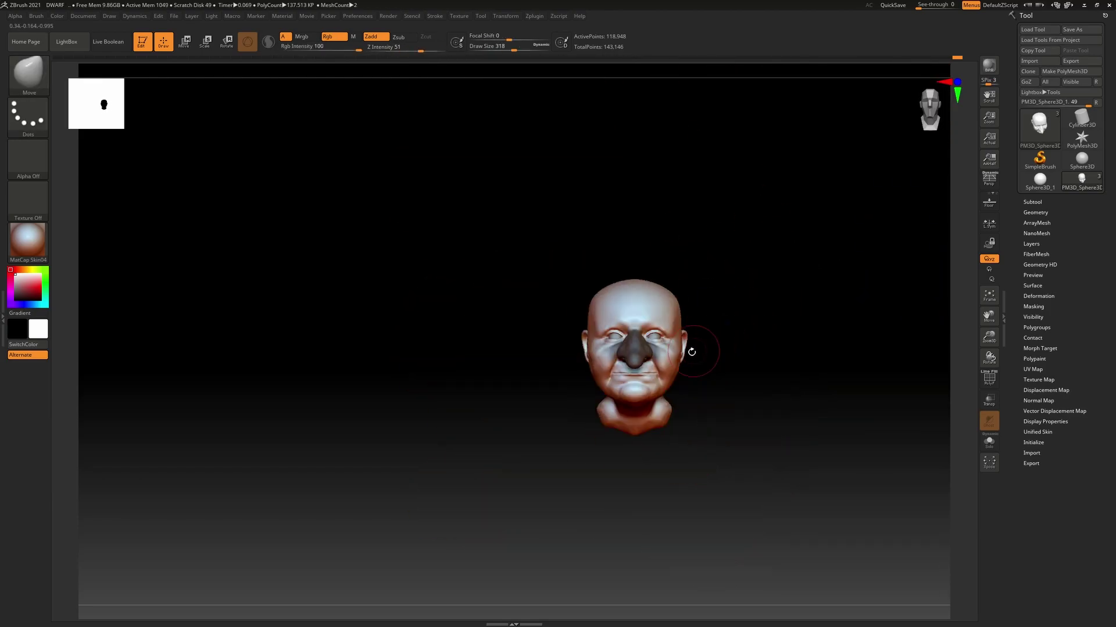
mouse_move(780, 279)
mouse_down()
mouse_move(804, 307)
mouse_move(799, 250)
mouse_up()
key(w)
key(f)
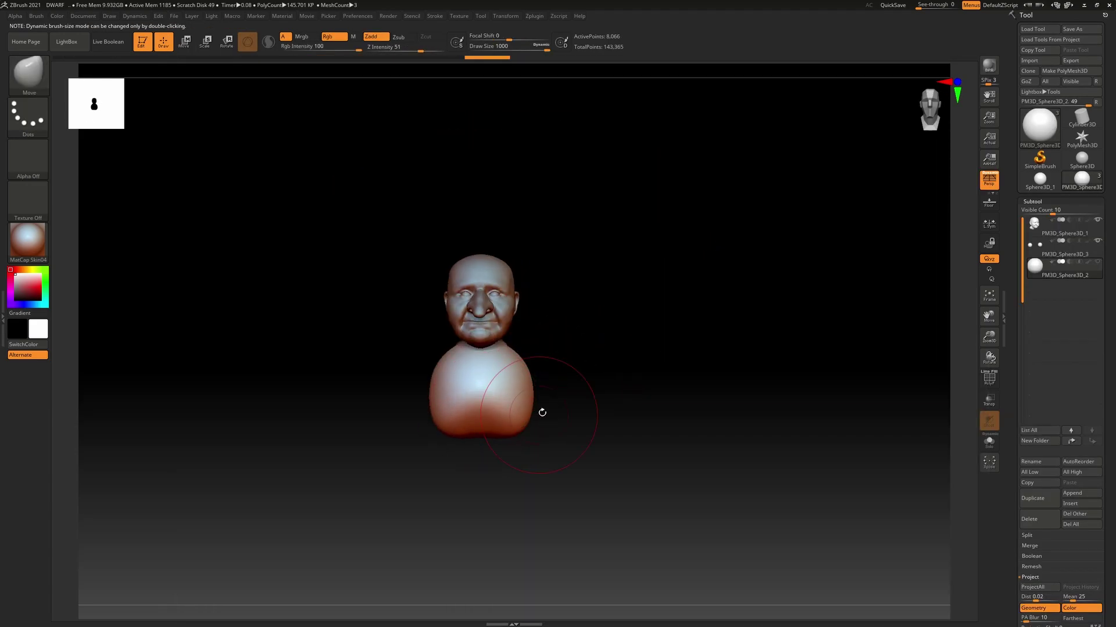
mouse_move(543, 413)
mouse_down()
mouse_move(570, 393)
mouse_move(532, 453)
mouse_up()
Step: Scale the lower body sphere down uniformly with the Transpose gizmo to shape the hips
key(w)
key(q)
drag(628, 386, 604, 379)
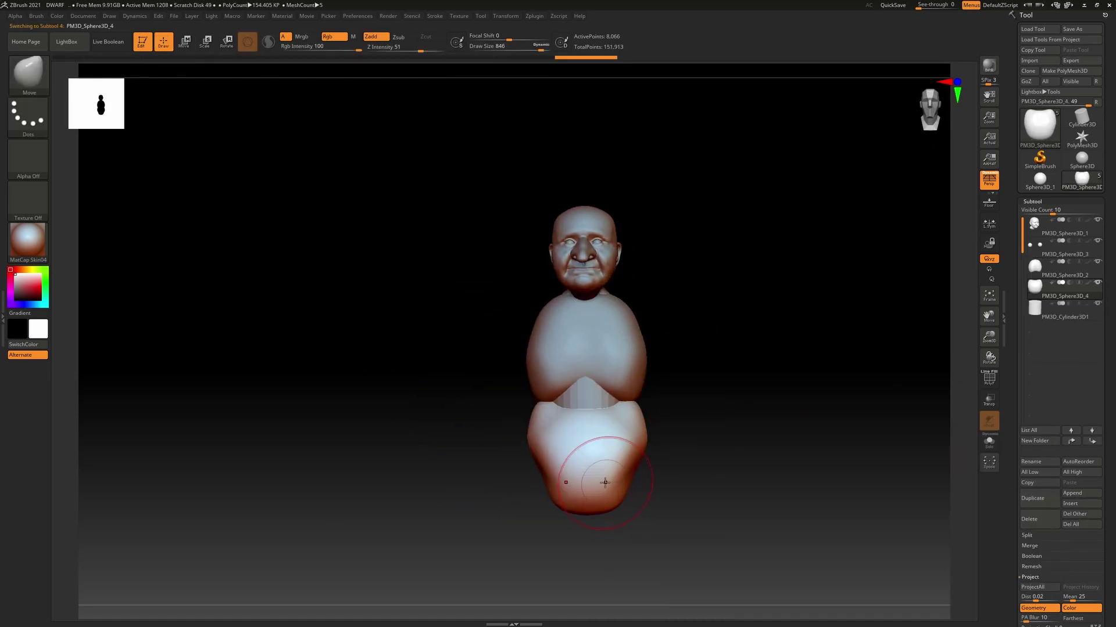
key(w)
drag(587, 448, 586, 437)
drag(587, 487, 692, 352)
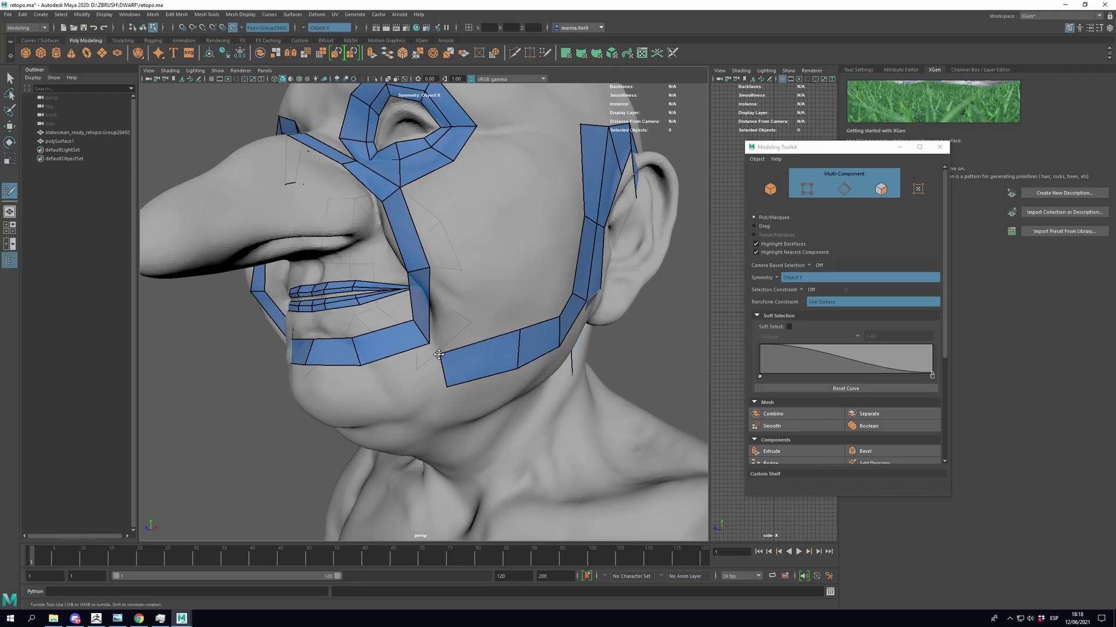
Step: Quad-draw over the face and fill the gap between patches across the top of the head
alt+drag(378, 349, 409, 348)
mouse_move(366, 394)
alt+mouse_down()
mouse_move(357, 401)
mouse_move(401, 430)
alt+mouse_up()
alt+drag(467, 395, 416, 394)
alt+drag(318, 396, 498, 285)
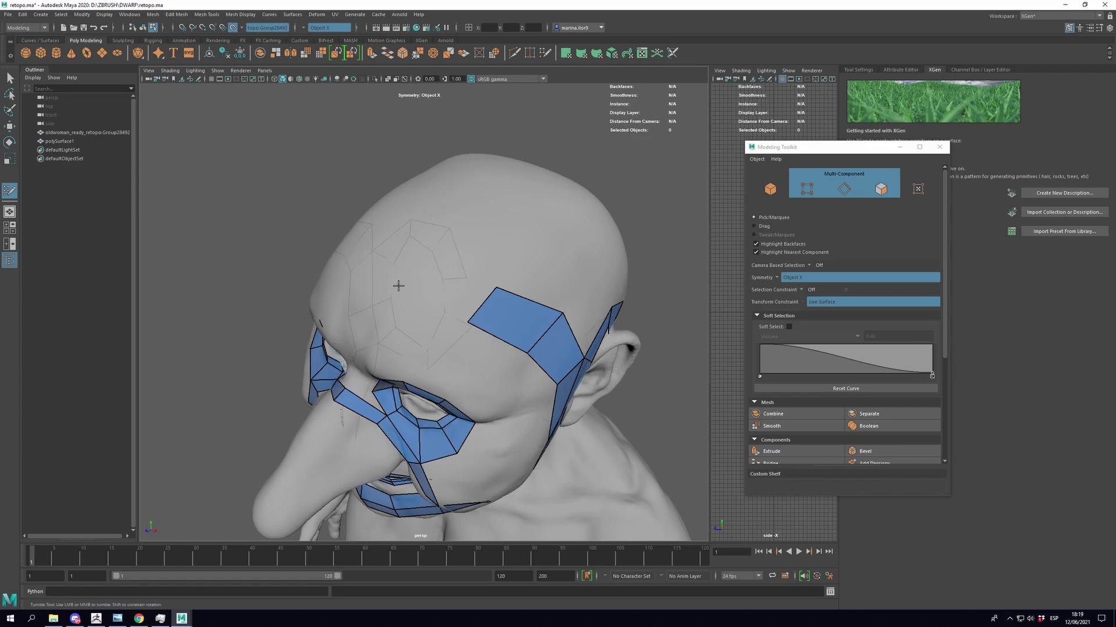
mouse_move(443, 331)
alt+mouse_down()
mouse_move(501, 326)
mouse_move(407, 326)
mouse_move(500, 290)
alt+mouse_up()
drag(394, 284, 457, 272)
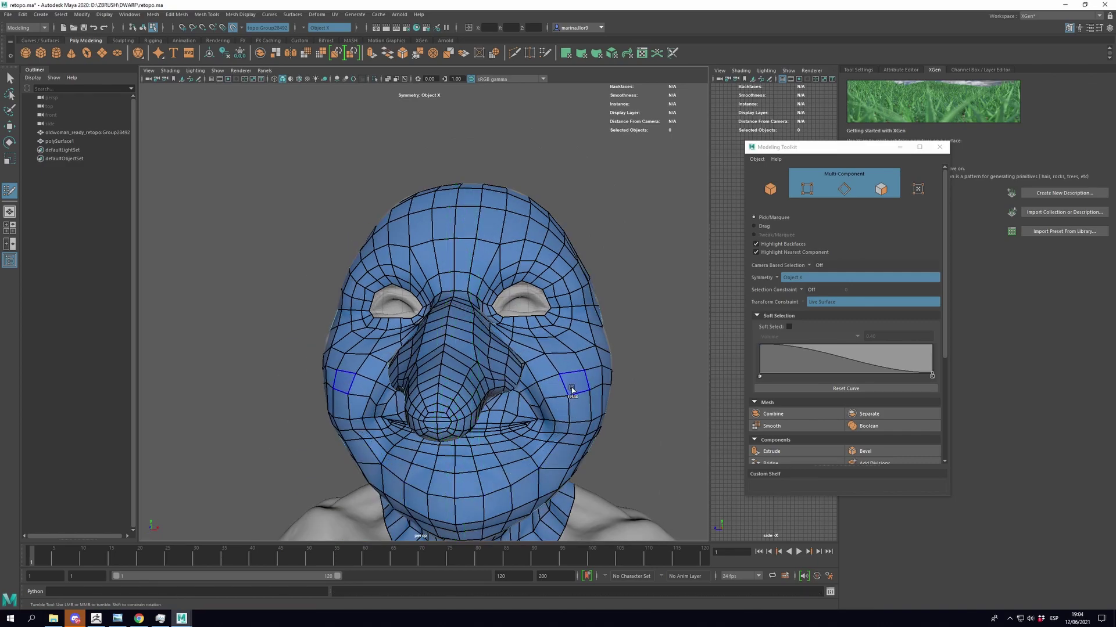
Step: Continue the quad retopology from the face down over the neck and chest
alt+drag(572, 390, 618, 376)
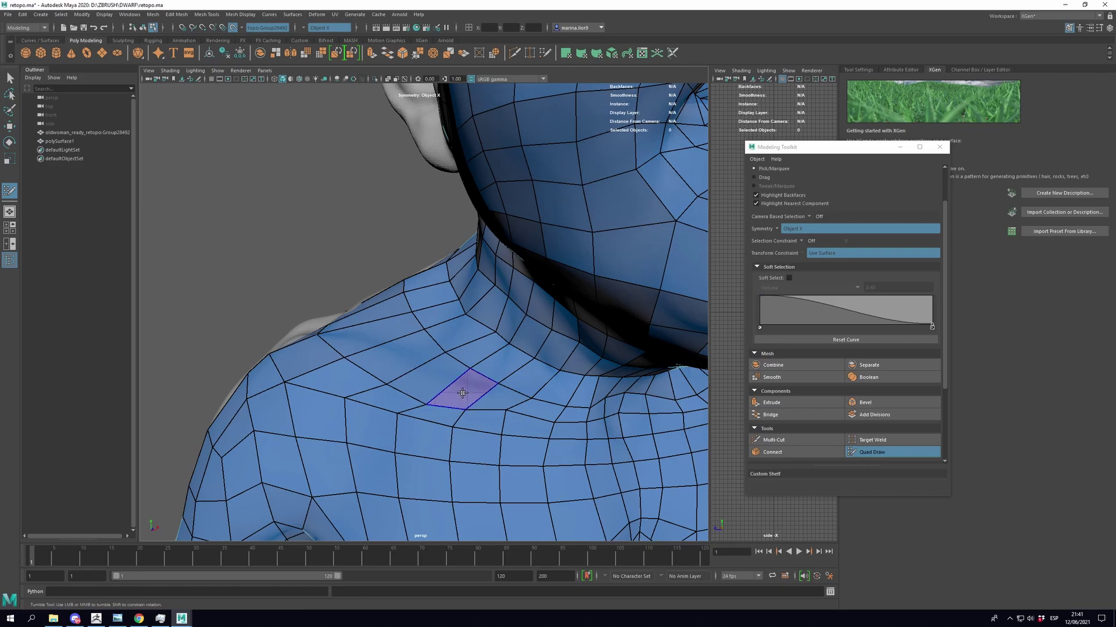
scroll(462, 393, down, 3)
mouse_move(441, 372)
alt+mouse_down()
mouse_move(406, 368)
mouse_move(398, 219)
alt+mouse_up()
scroll(398, 219, down, 2)
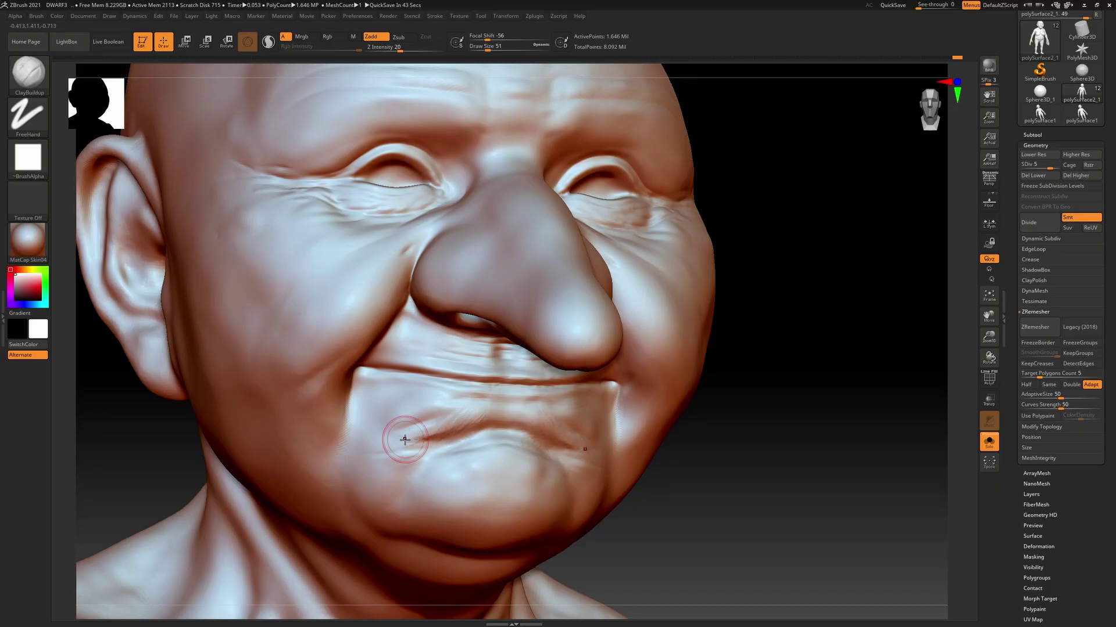
Step: Return to ClayBuildup and zoom out to review the wrinkles across the whole head
key(shift)
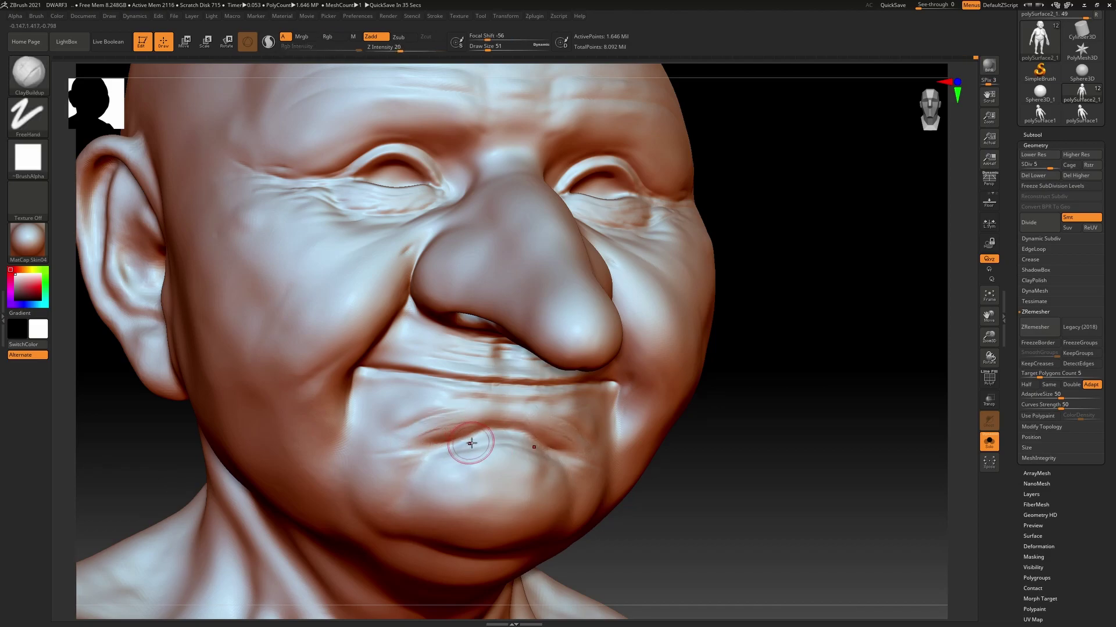
mouse_move(722, 294)
alt+mouse_down()
mouse_move(665, 281)
mouse_move(740, 346)
mouse_move(500, 458)
alt+mouse_up()
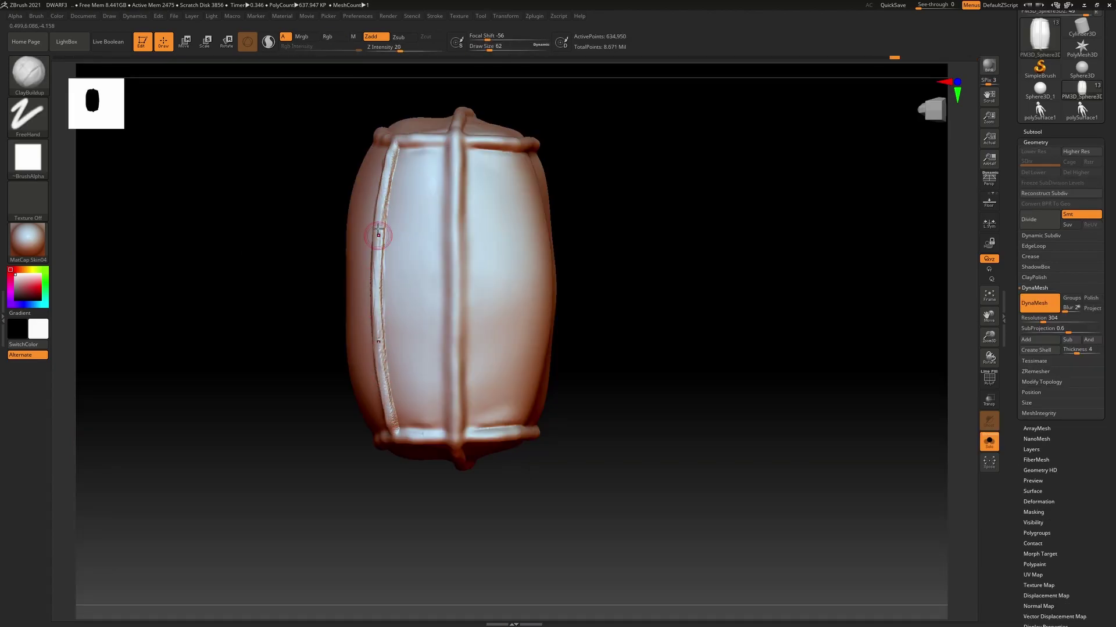
Step: Sculpt a ridge along the bag's left seam and check the bottom seam and leather strap
drag(395, 440, 386, 212)
drag(508, 480, 481, 255)
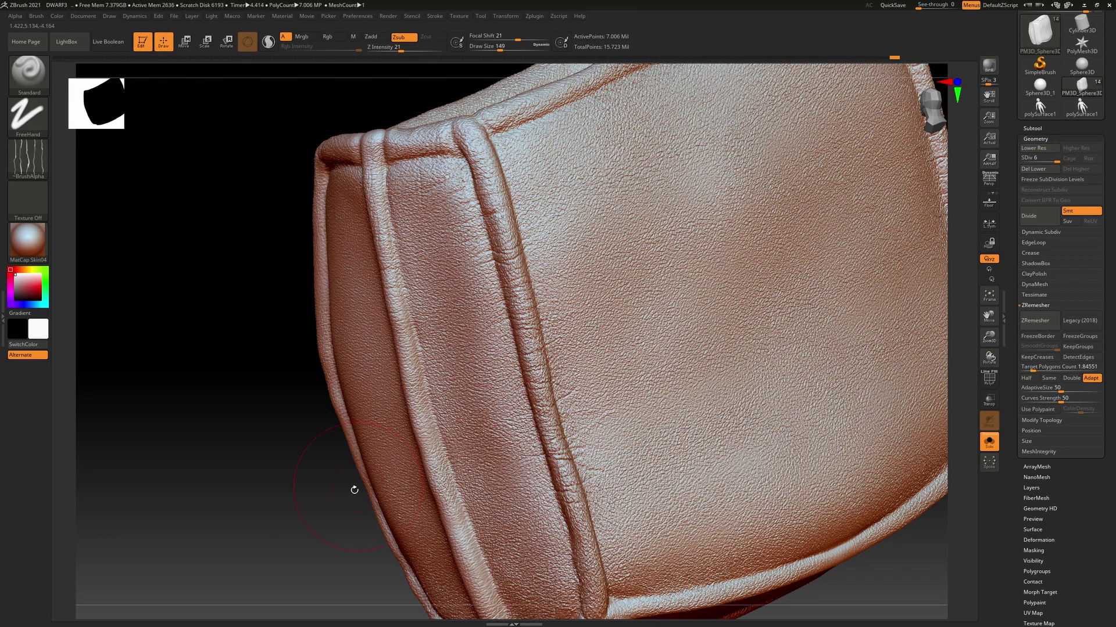
mouse_move(355, 490)
mouse_down()
mouse_move(546, 435)
mouse_move(598, 361)
mouse_up()
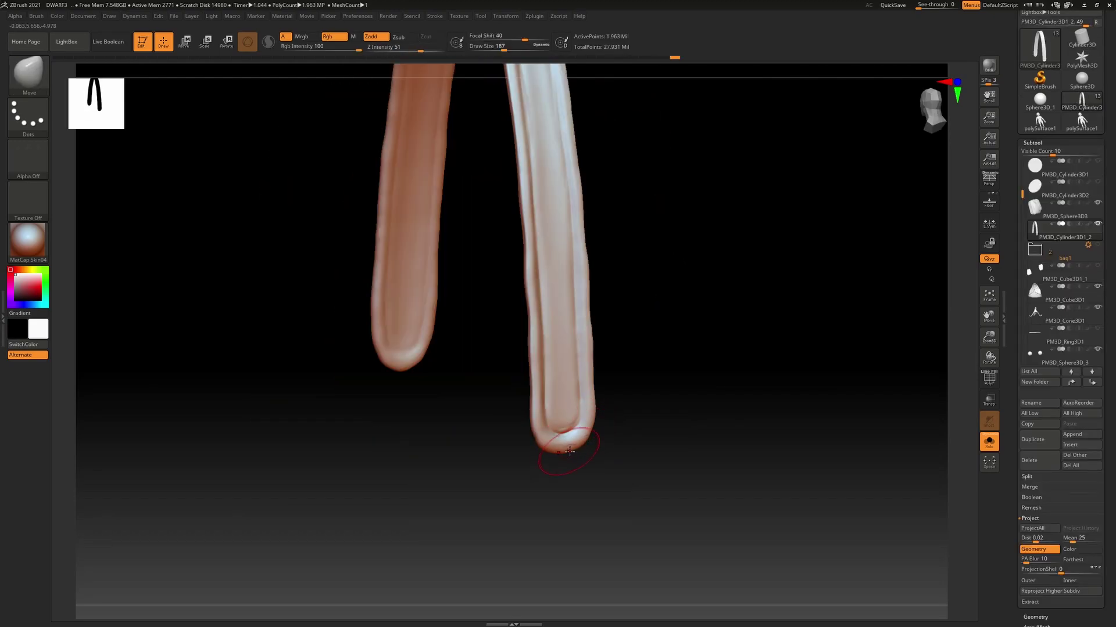
right_drag(569, 452, 605, 465)
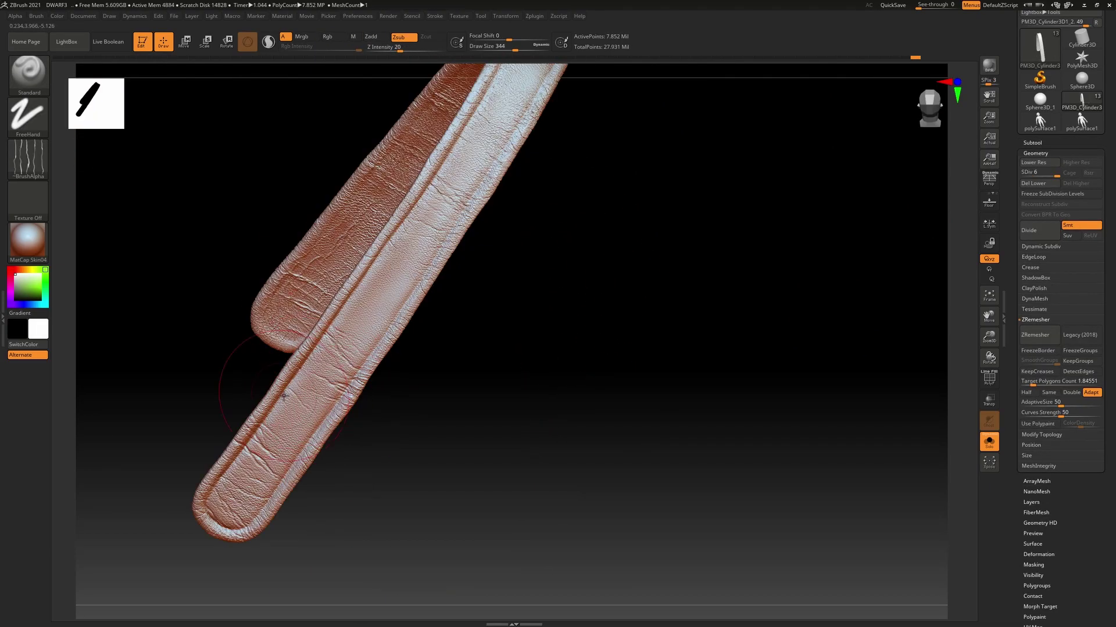
right_drag(283, 396, 271, 368)
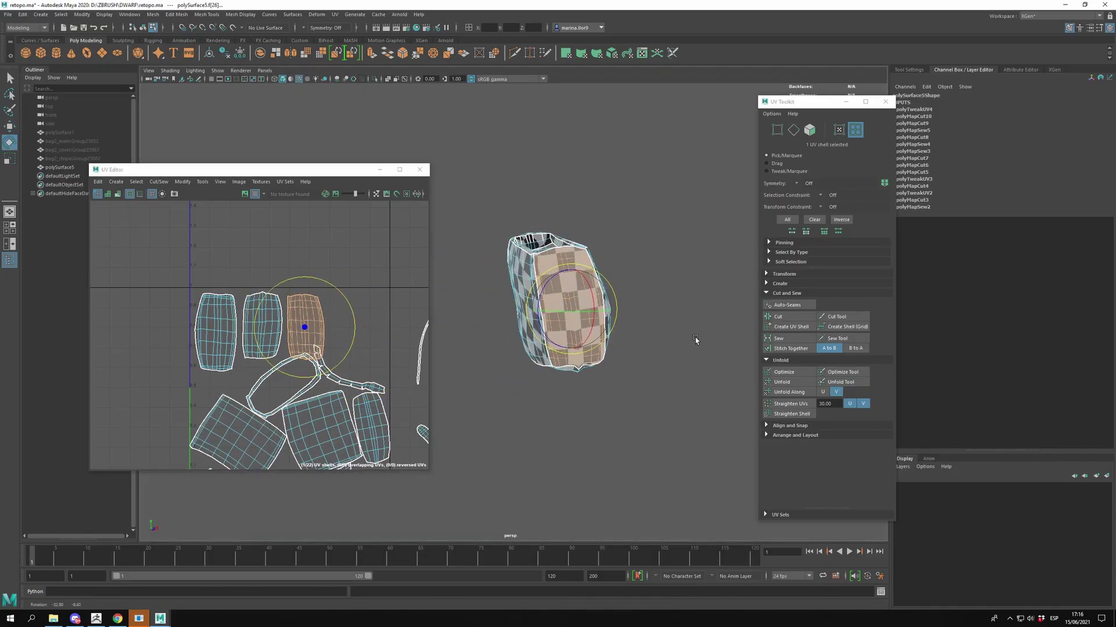
Step: Rotate the tilted UV shells upright and move them into place among the flap shells
click(337, 415)
click(238, 430)
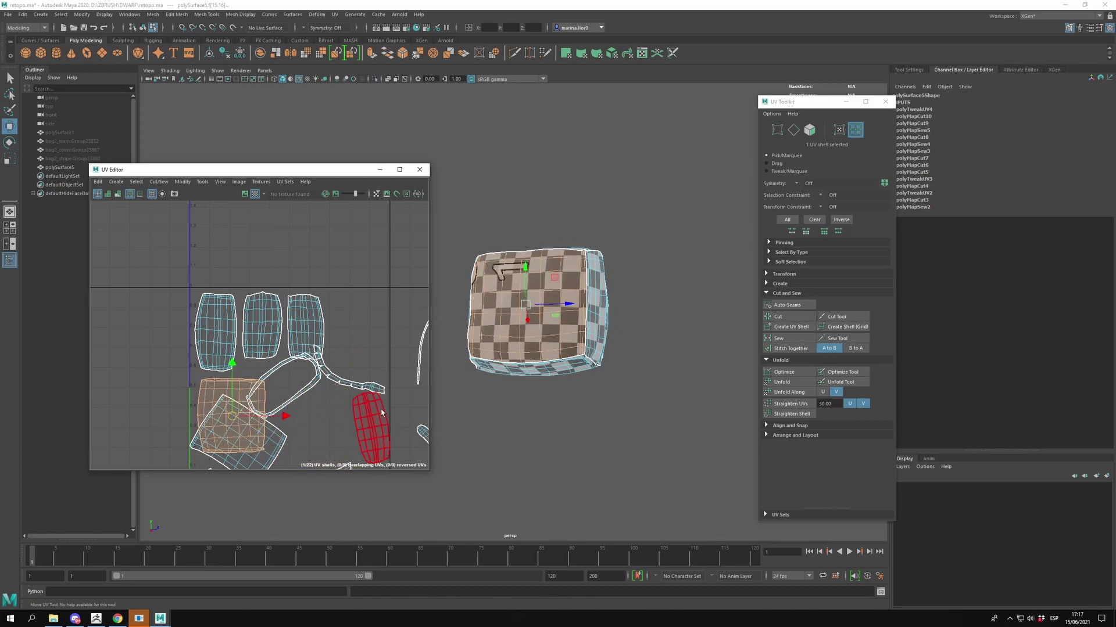
drag(244, 407, 291, 410)
key(w)
alt+drag(552, 261, 510, 339)
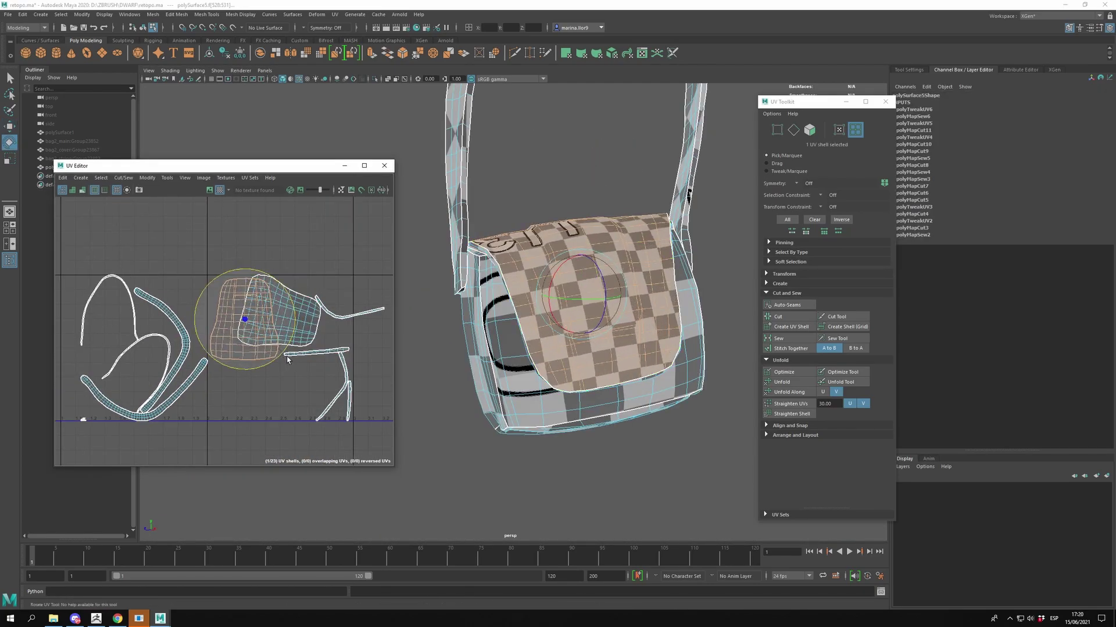
drag(282, 360, 294, 310)
key(w)
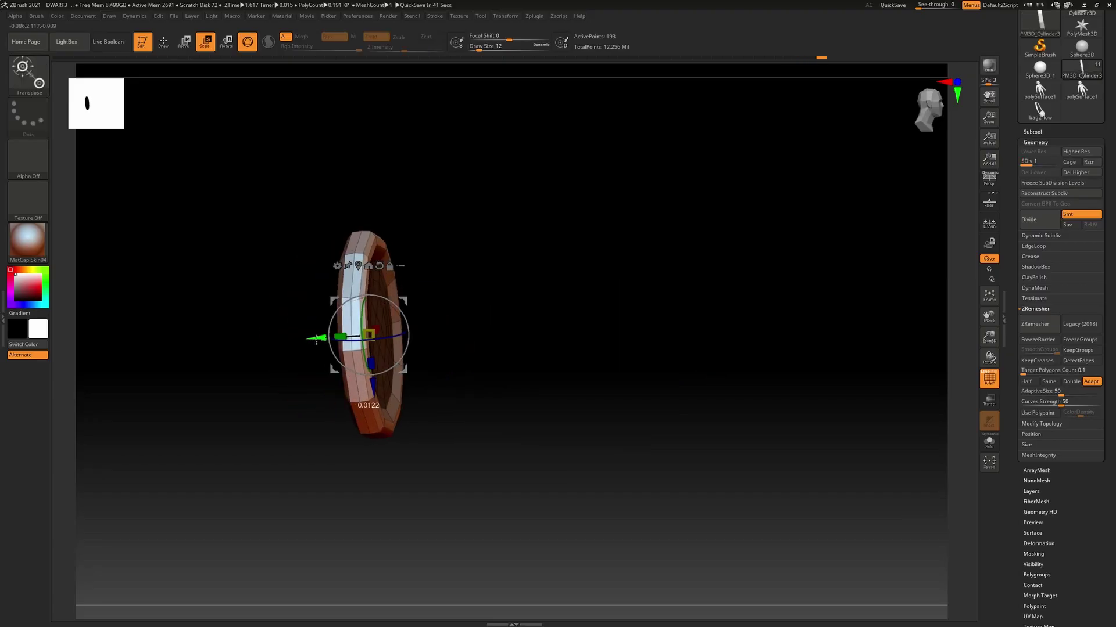
Step: Align the brooch to a front view and show the polygon wireframe for ClayBuildup detailing
shift+drag(480, 244, 386, 335)
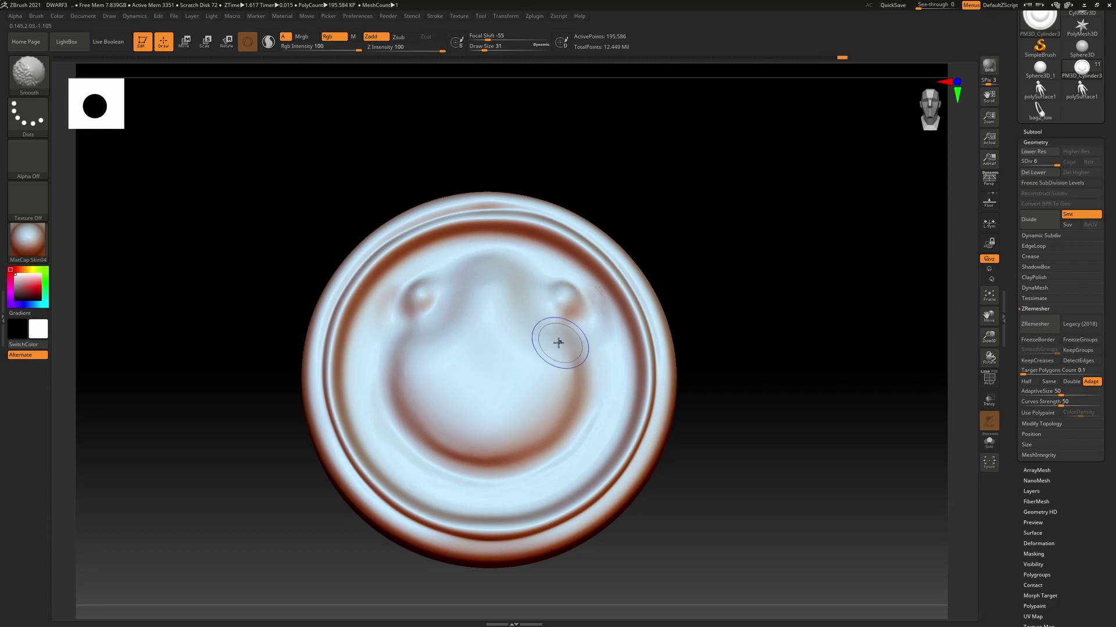
key(shift)
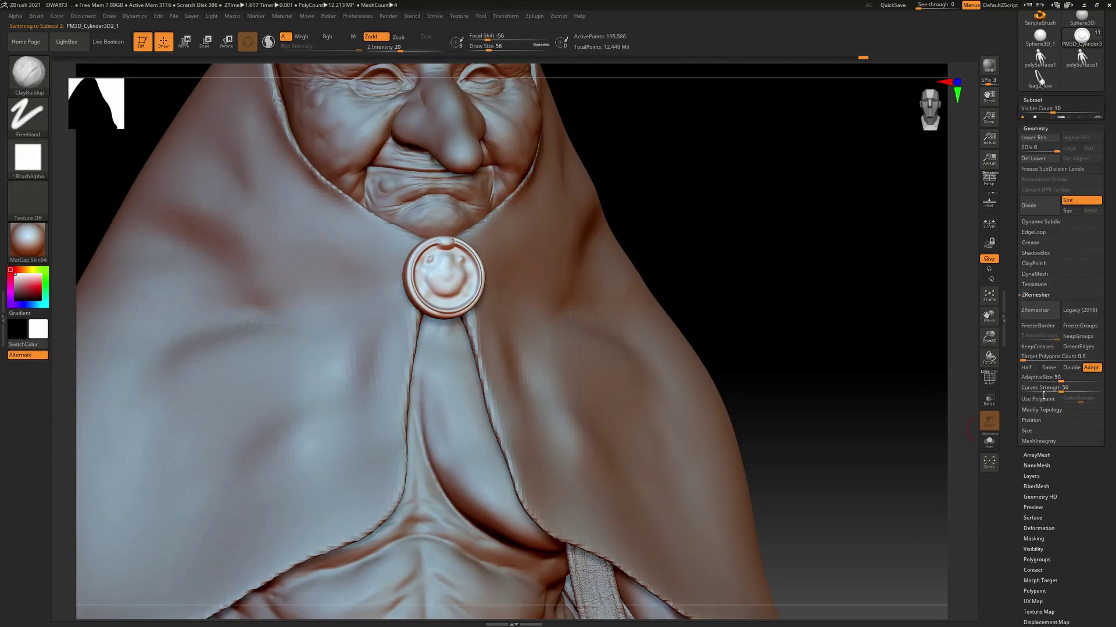
click(990, 383)
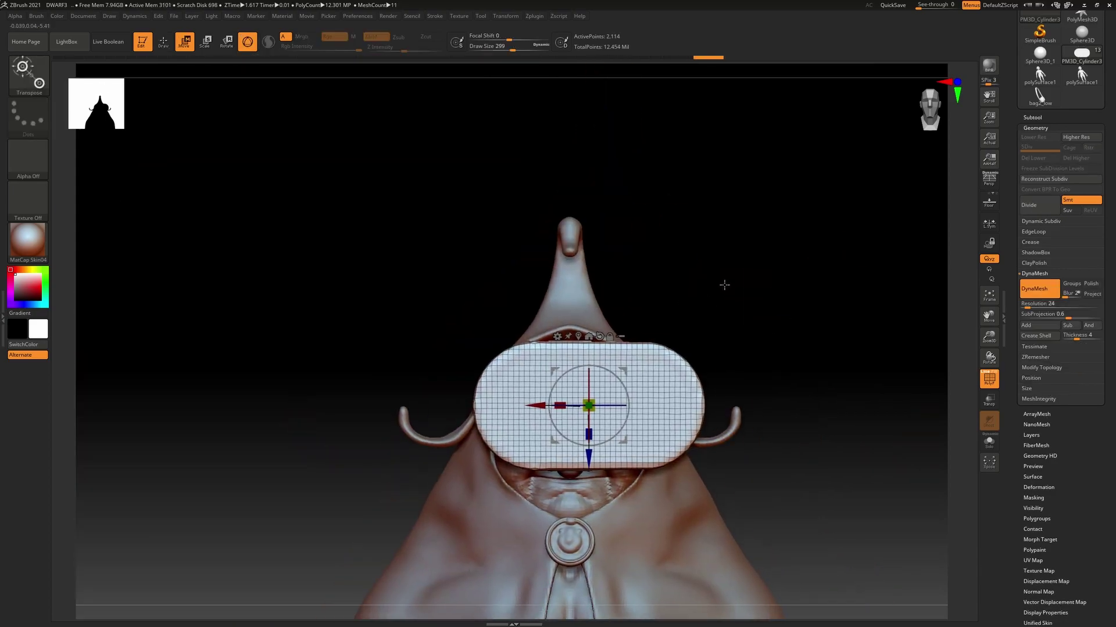
Step: Bend the masked hat brim tips upward with Transpose Rotate and check them front and side
drag(593, 459, 595, 418)
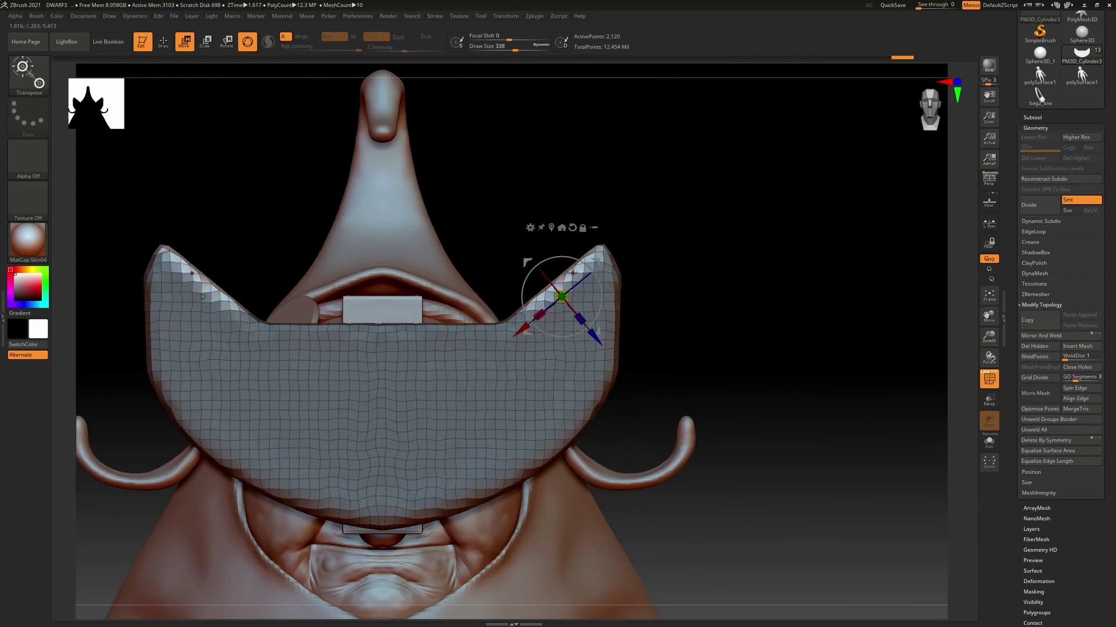
drag(578, 291, 574, 314)
key(q)
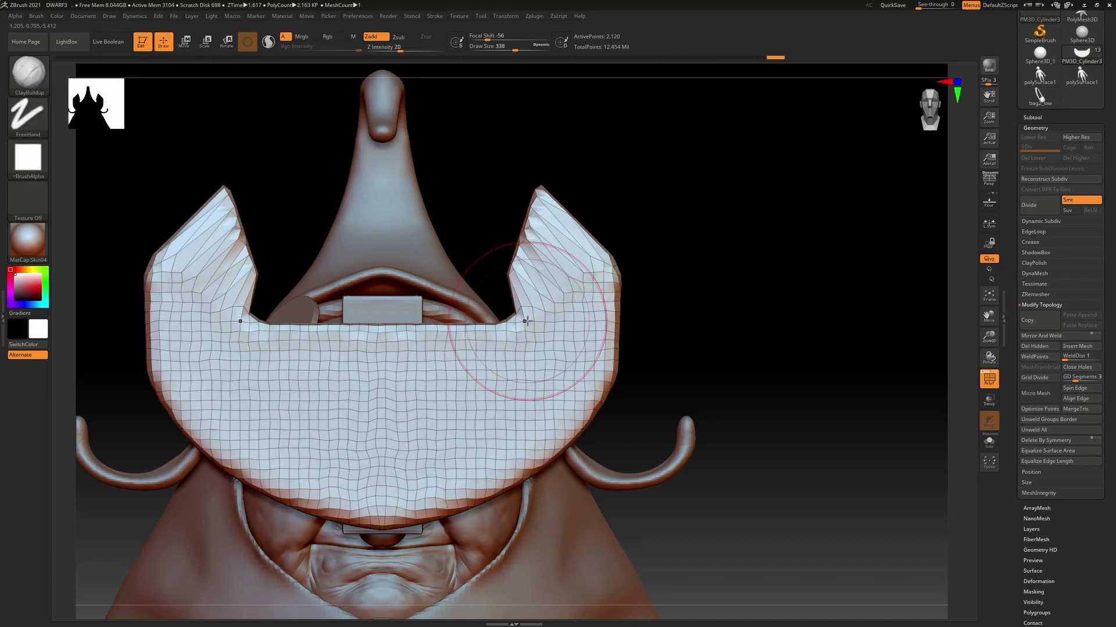
key(b)
key(m)
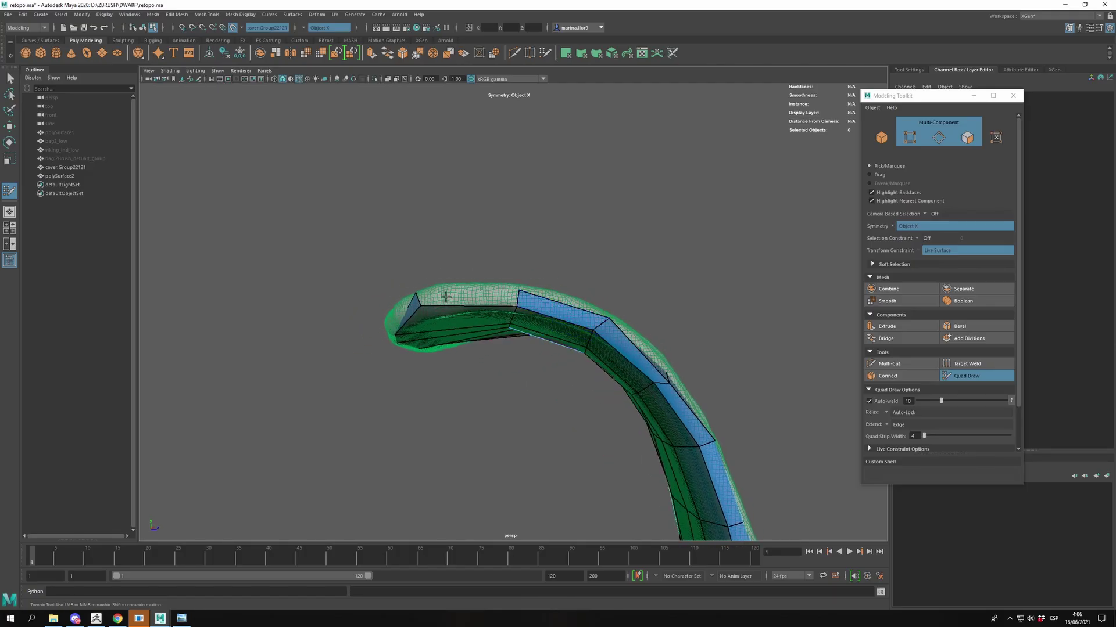
alt+drag(446, 296, 349, 328)
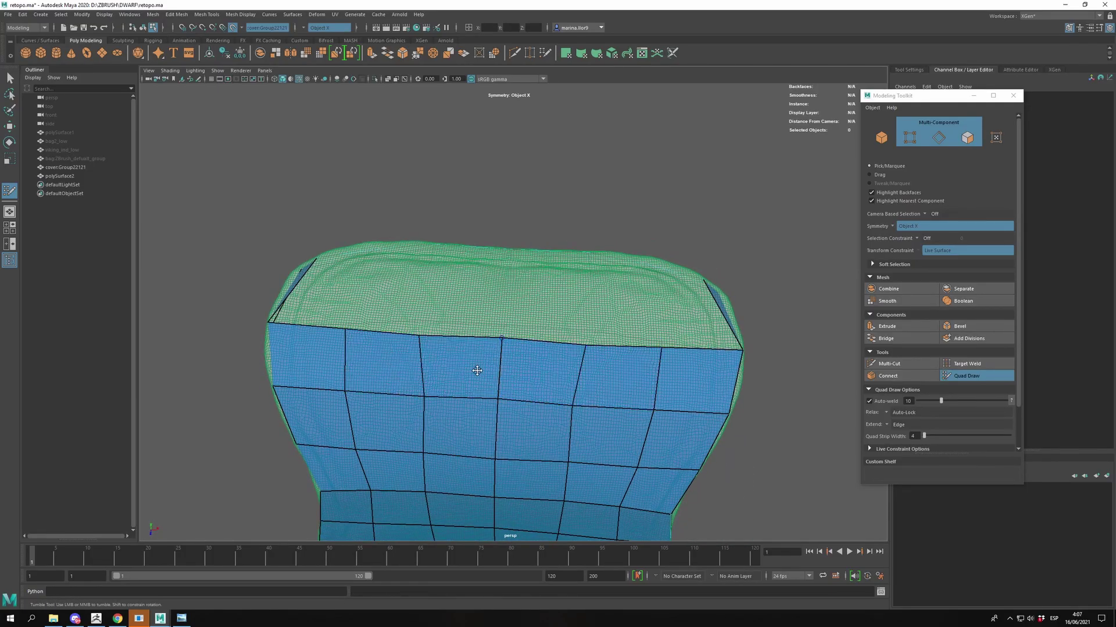
alt+drag(478, 368, 547, 378)
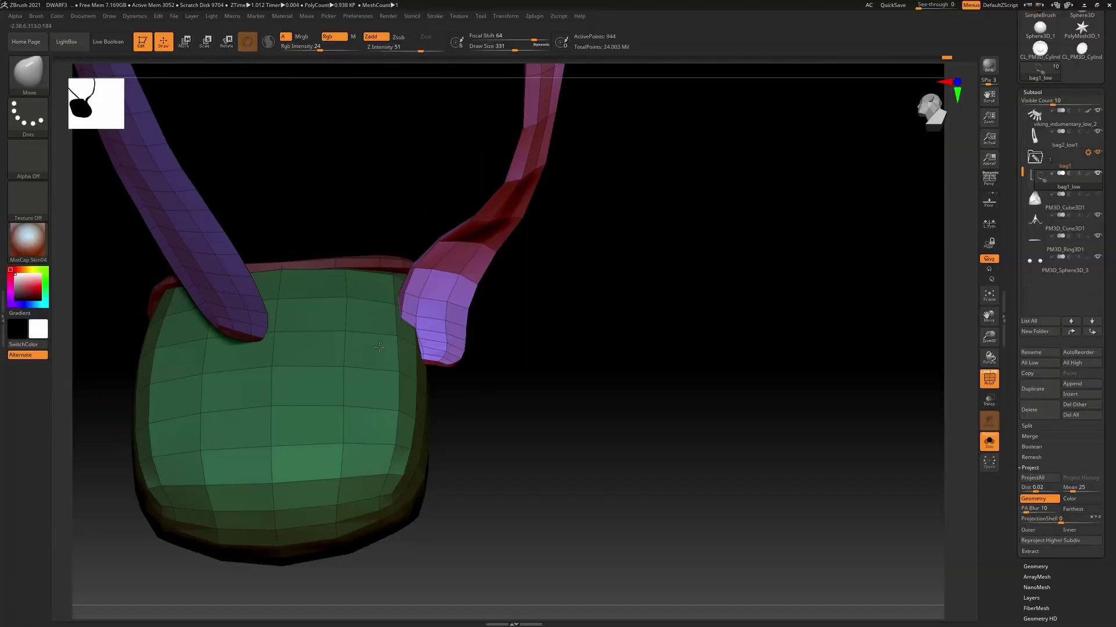
Step: Adjust the brush size and work folds into the side of the bag
mouse_move(501, 330)
mouse_down()
mouse_move(426, 333)
mouse_move(459, 345)
mouse_up()
mouse_move(425, 346)
right_down()
mouse_move(273, 278)
mouse_move(372, 270)
right_up()
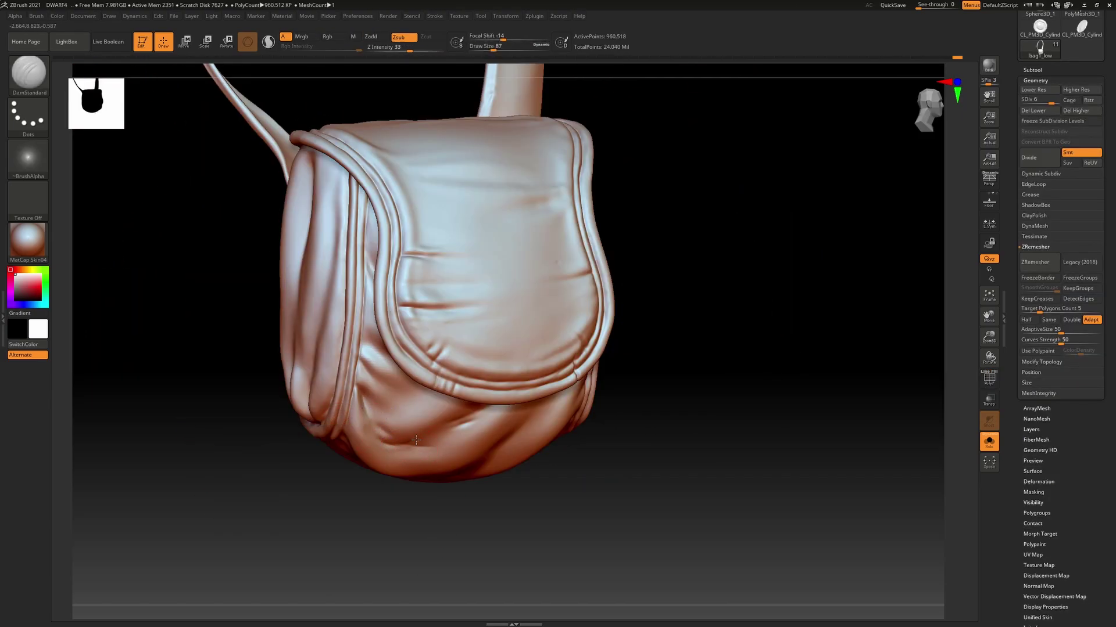
mouse_move(416, 439)
right_down()
mouse_move(414, 511)
mouse_move(349, 567)
mouse_move(362, 528)
mouse_move(311, 540)
mouse_move(360, 325)
right_up()
Step: Switch to the Standard brush and adjust its quick settings for the leather seams
key(b)
key(s)
key(t)
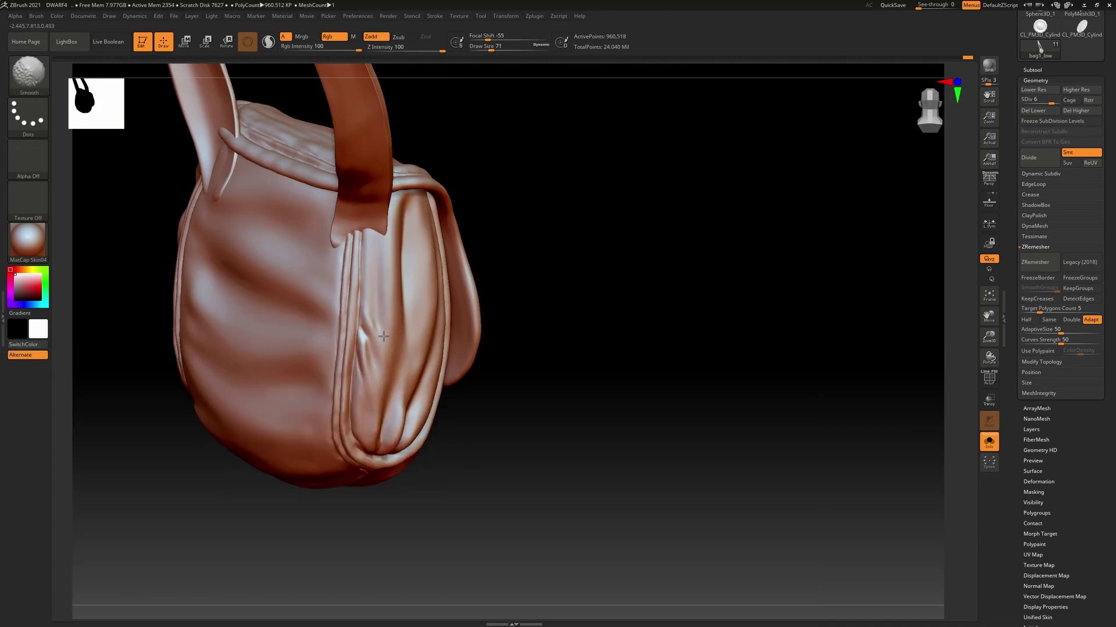
mouse_move(384, 336)
right_down()
mouse_move(323, 461)
mouse_move(483, 360)
right_up()
right_click(483, 360)
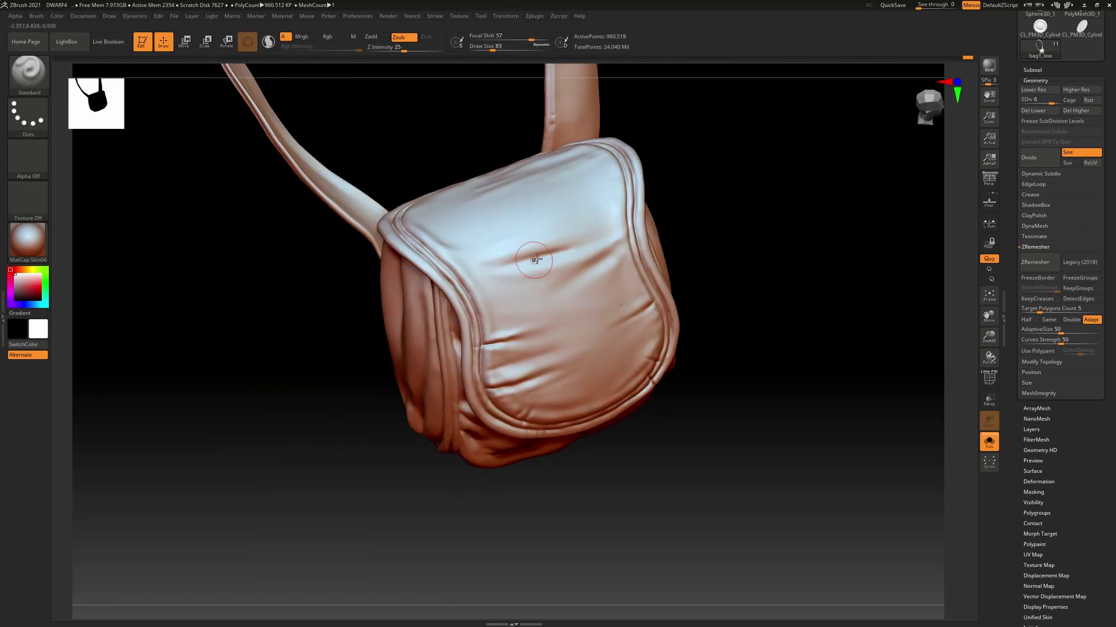
Step: Sculpt around the bag's sides and flap, checking the strap and brooch
shift+right_drag(491, 283, 356, 450)
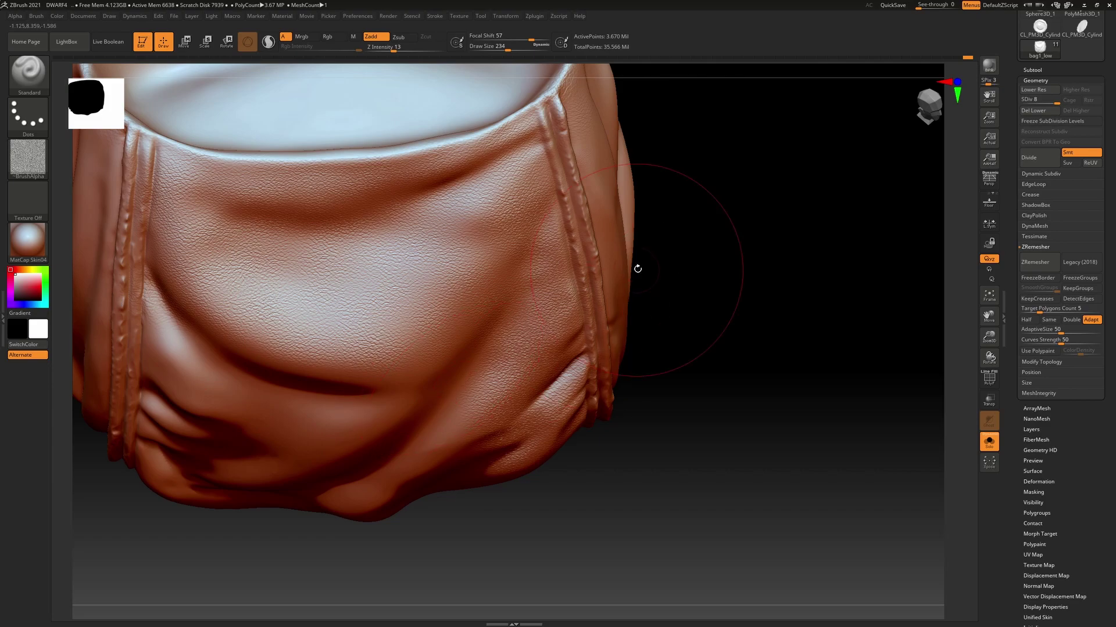
mouse_move(637, 268)
right_down()
mouse_move(391, 229)
mouse_move(447, 390)
right_up()
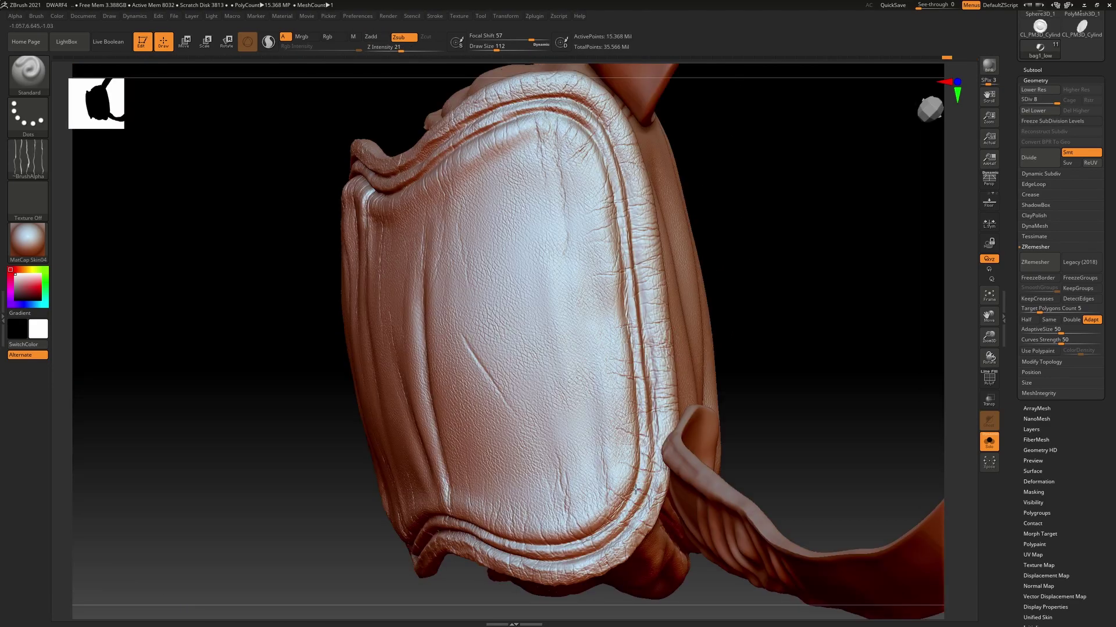
right_drag(635, 489, 603, 366)
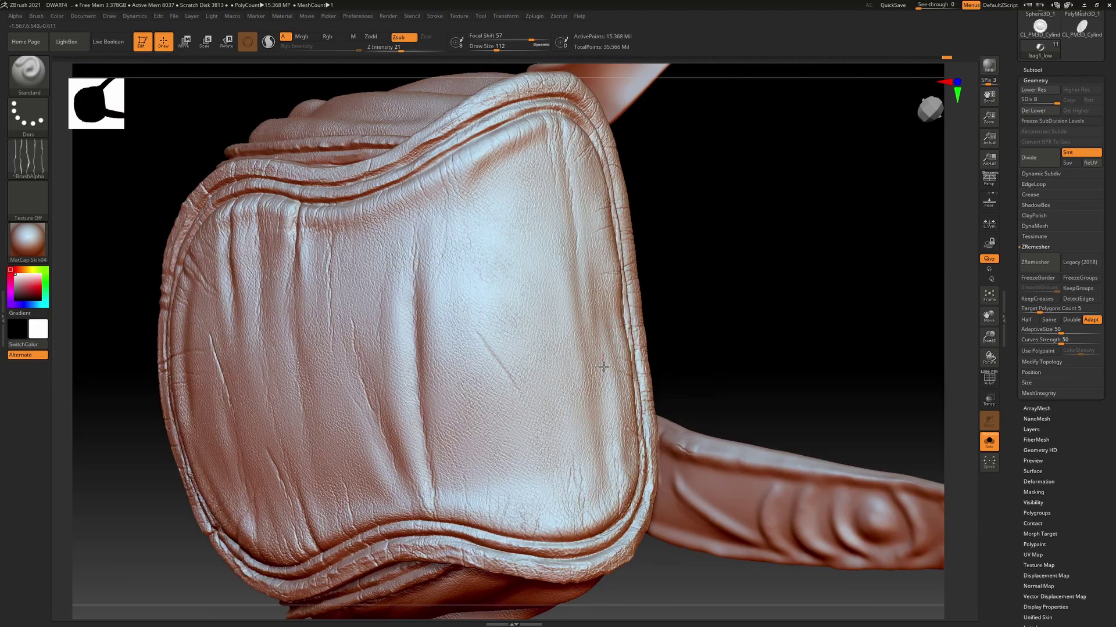
mouse_move(598, 315)
right_down()
mouse_move(737, 312)
mouse_move(821, 236)
mouse_move(635, 300)
right_up()
right_drag(640, 412, 755, 361)
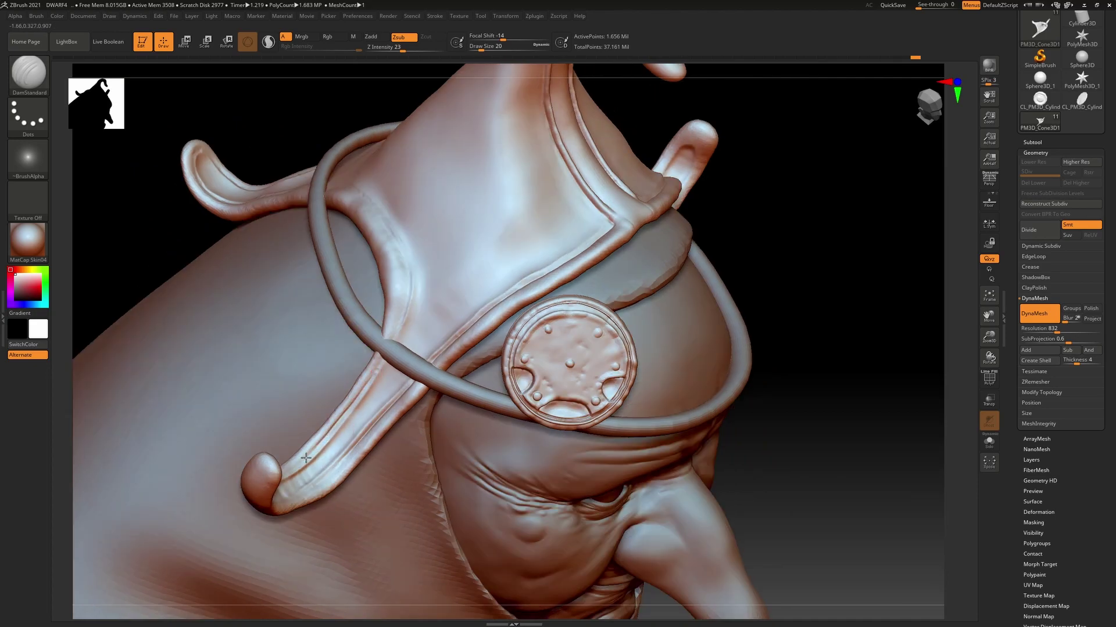
mouse_move(305, 458)
right_down()
mouse_move(777, 326)
mouse_move(470, 359)
right_up()
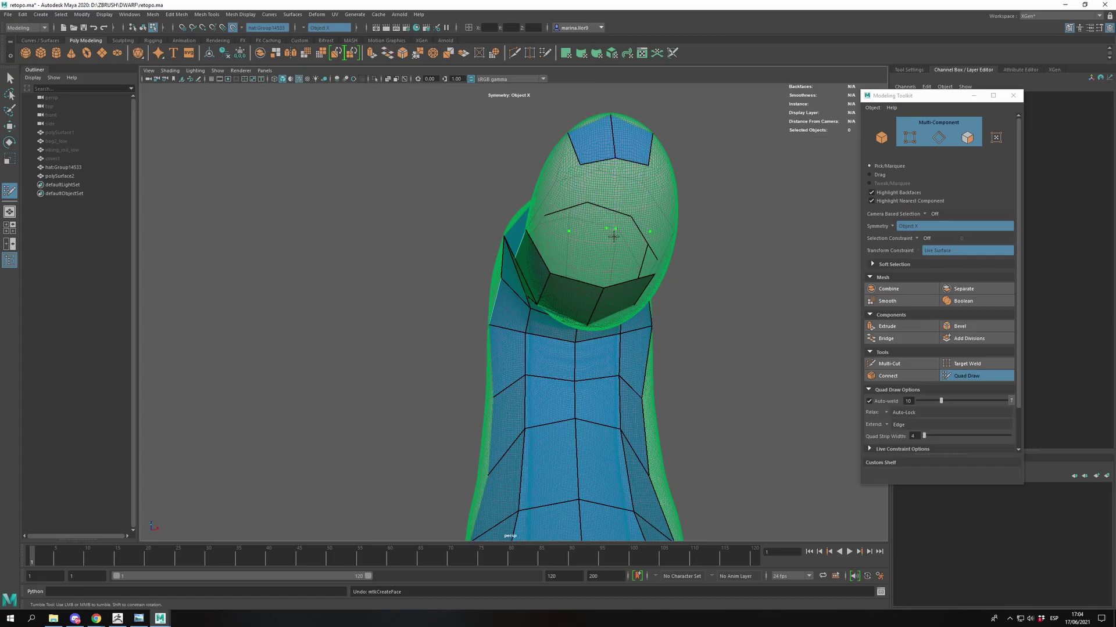
Step: Fill the hole at the hat's tube tip with Quad Draw and rotate its UV shells upright
alt+drag(603, 248, 664, 305)
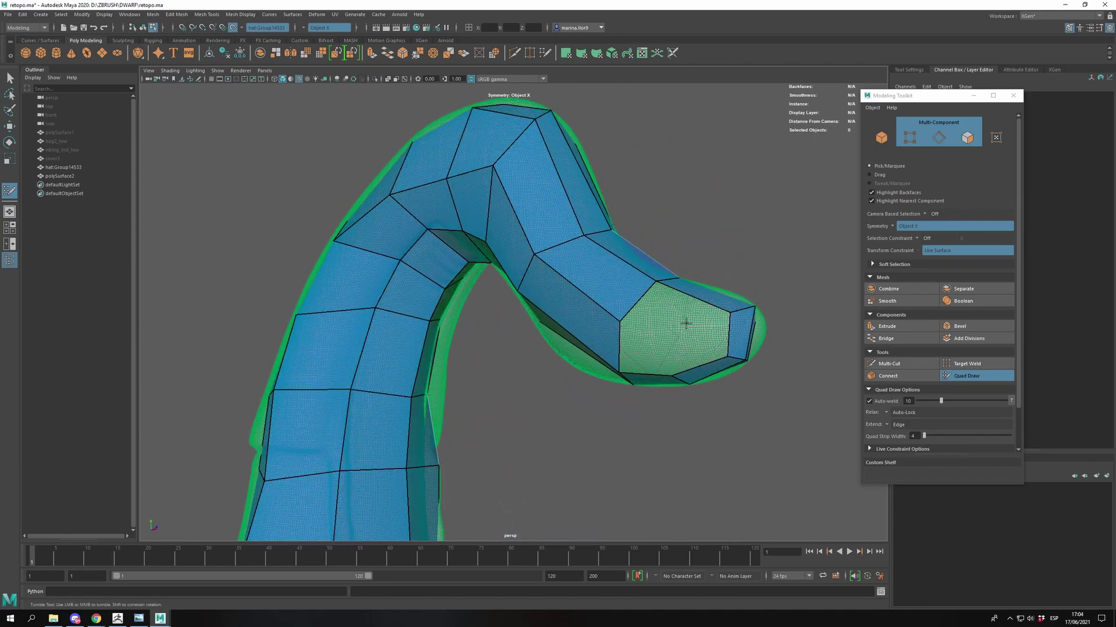
shift+click(664, 307)
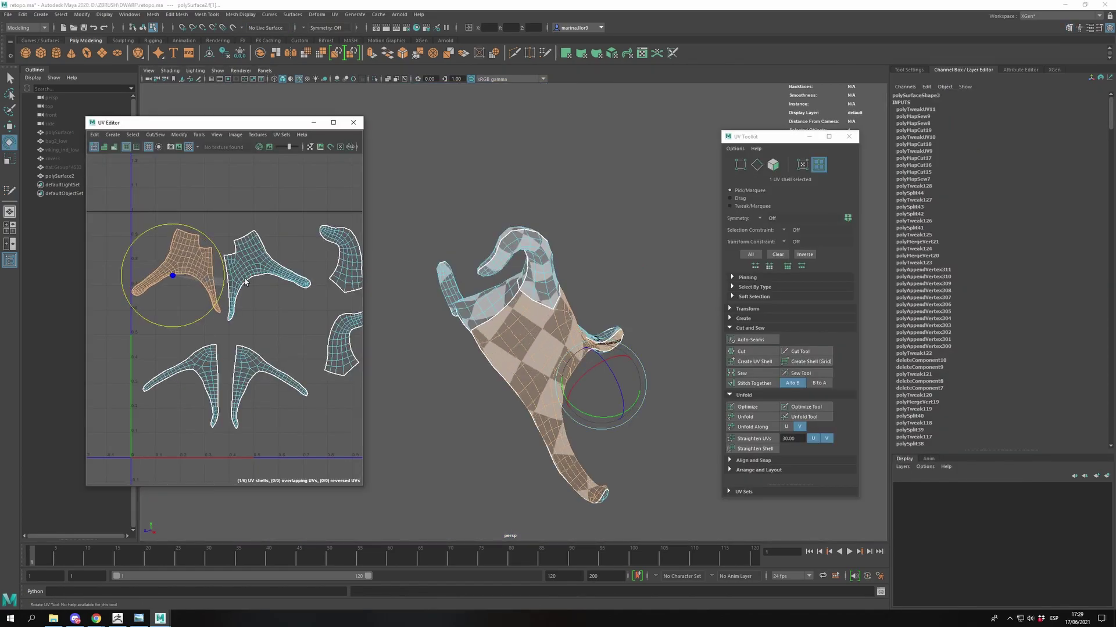
mouse_move(245, 282)
mouse_down()
mouse_move(400, 233)
mouse_move(628, 274)
mouse_up()
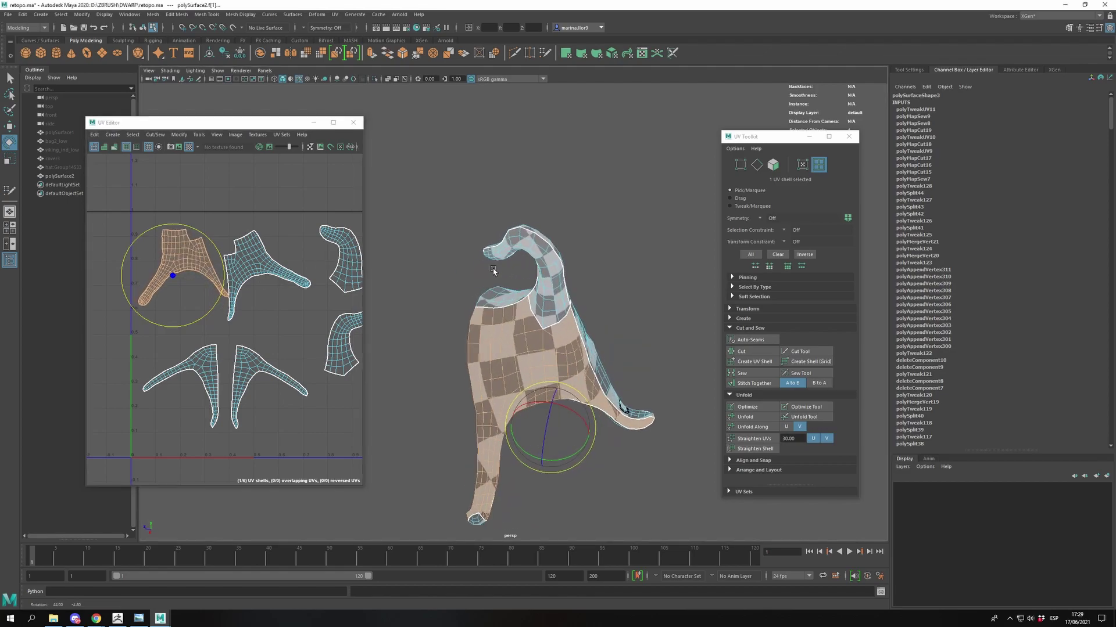
click(267, 273)
drag(294, 324, 323, 312)
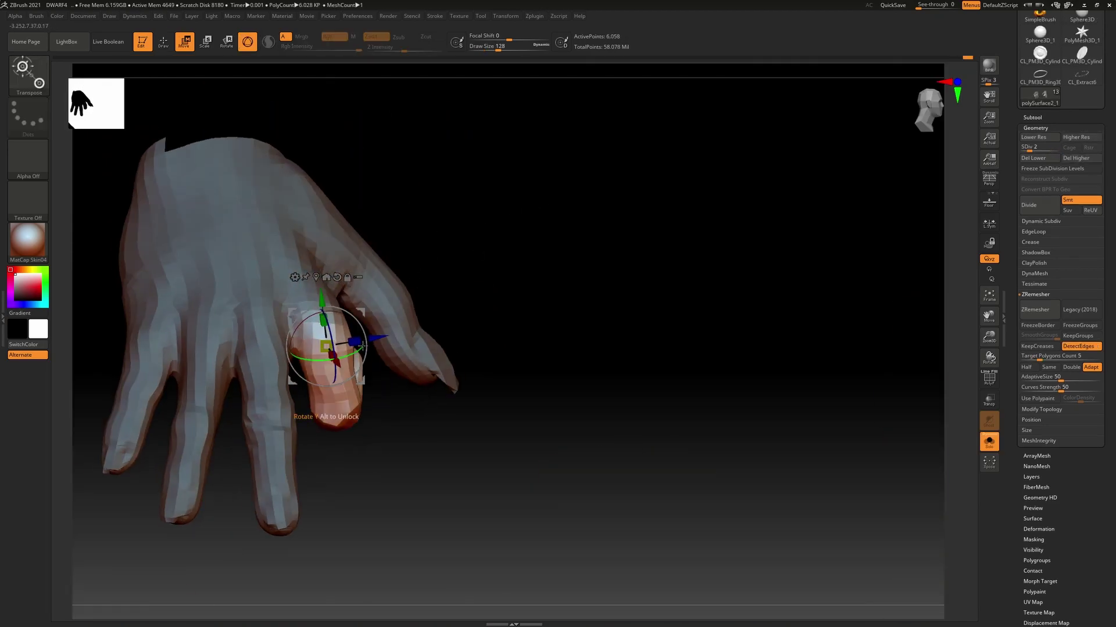
Step: Mask the hand except one finger and rotate that finger to bend it toward the palm
drag(360, 344, 326, 334)
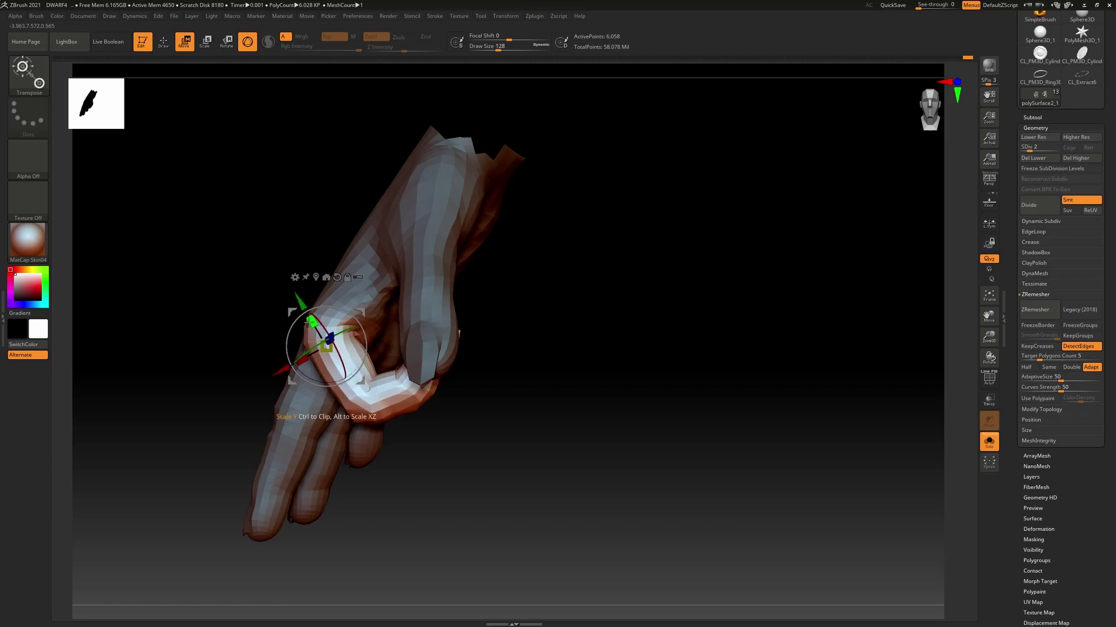
key(q)
mouse_move(505, 316)
mouse_down()
mouse_move(416, 398)
mouse_move(295, 345)
mouse_up()
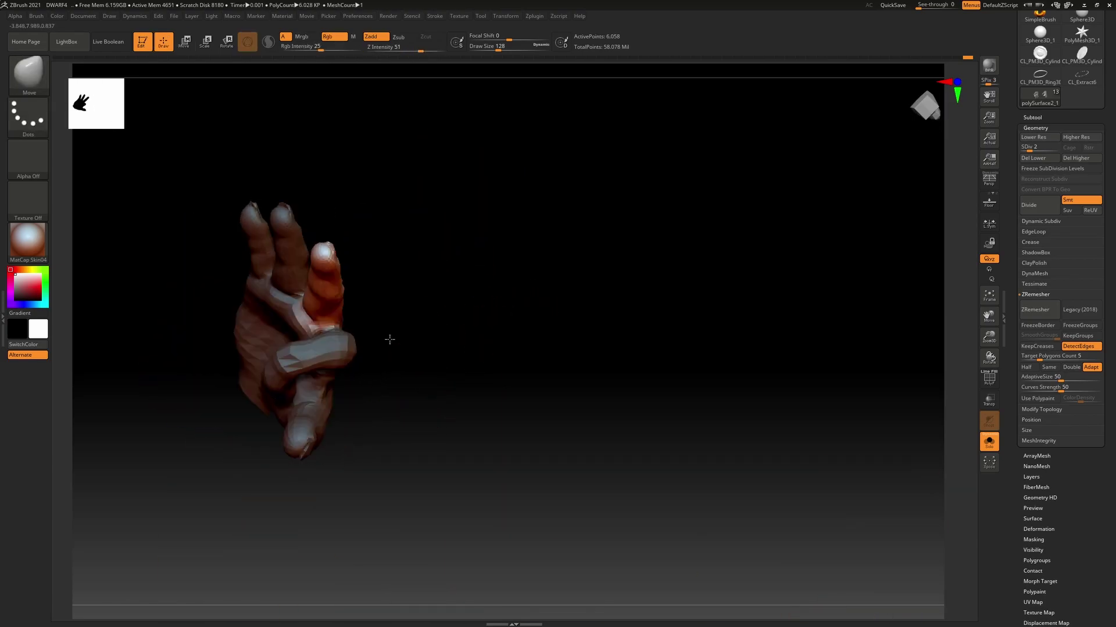
drag(386, 336, 302, 372)
key(w)
drag(522, 349, 421, 227)
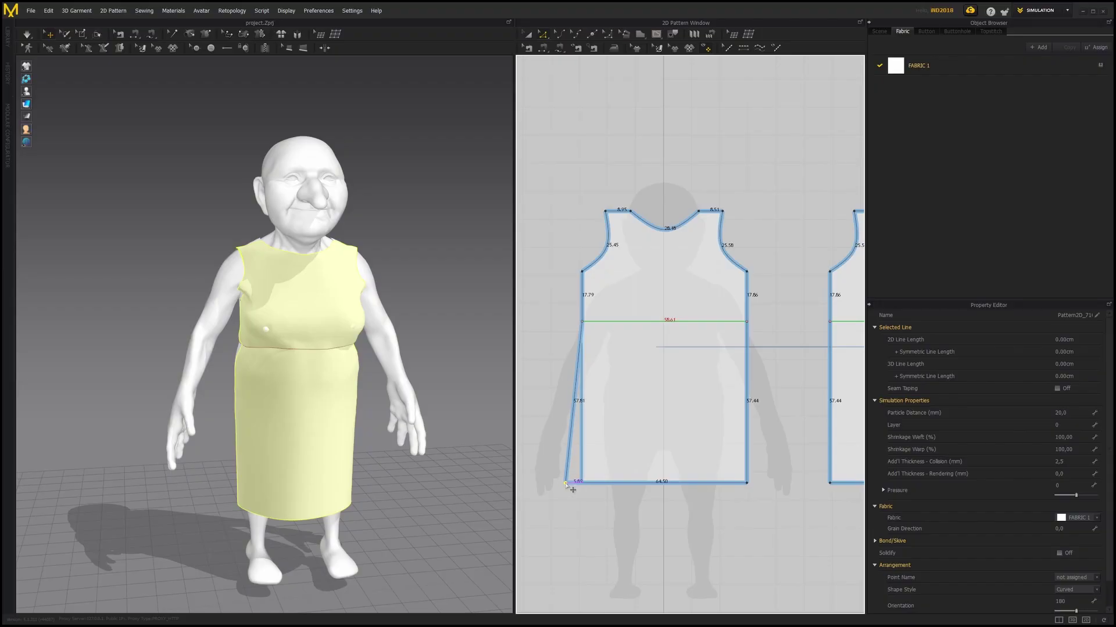
Step: Flare the skirt hem's bottom corners outward, simulate, and raise the waist fold line's elastic
drag(566, 483, 562, 482)
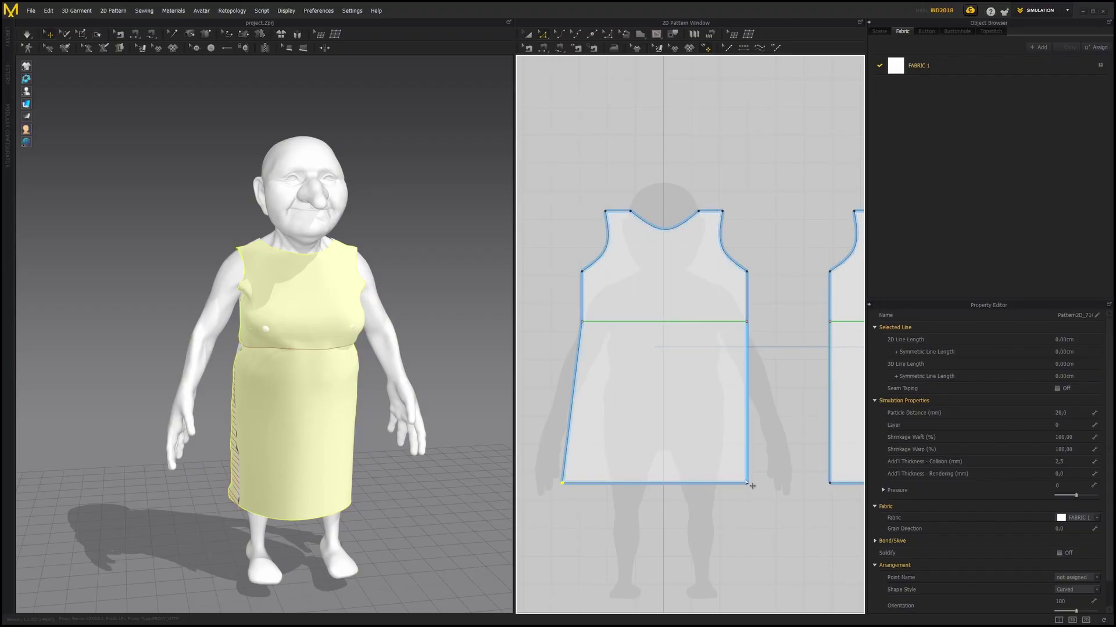
drag(747, 484, 767, 482)
key(space)
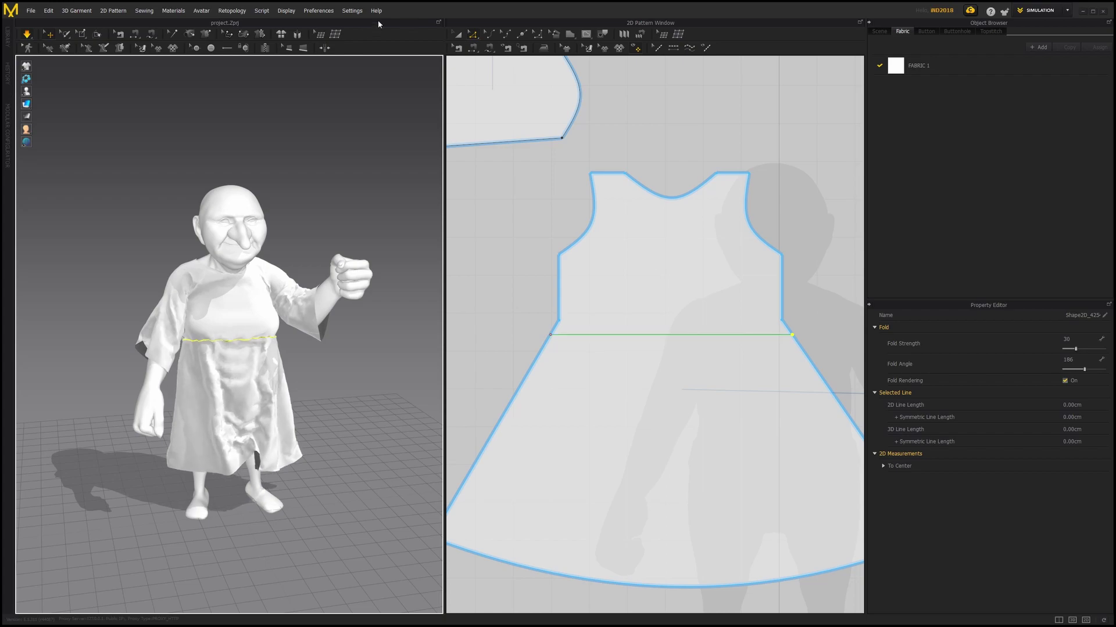
click(614, 341)
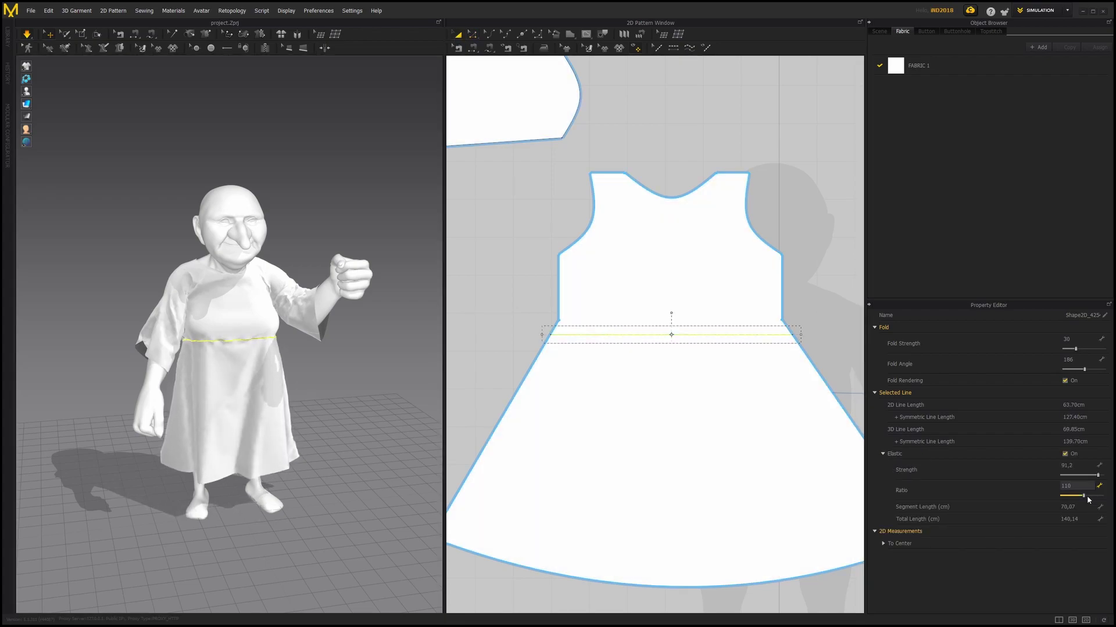
drag(1078, 495, 1093, 498)
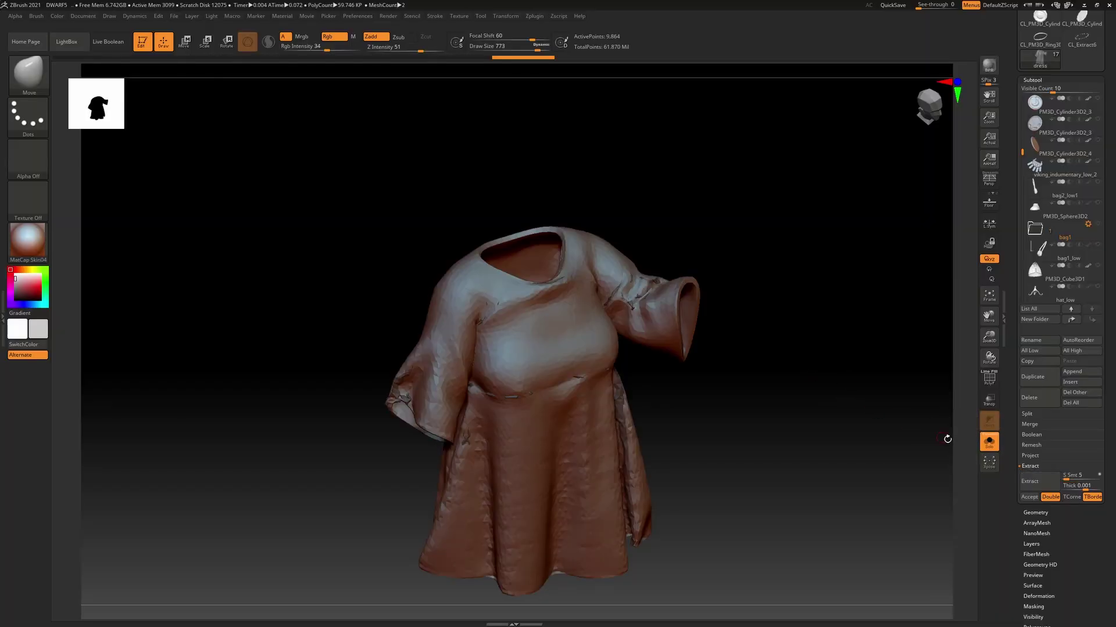
Step: Extract the dress as a shell and apply woven fabric noise to its surface
click(1063, 497)
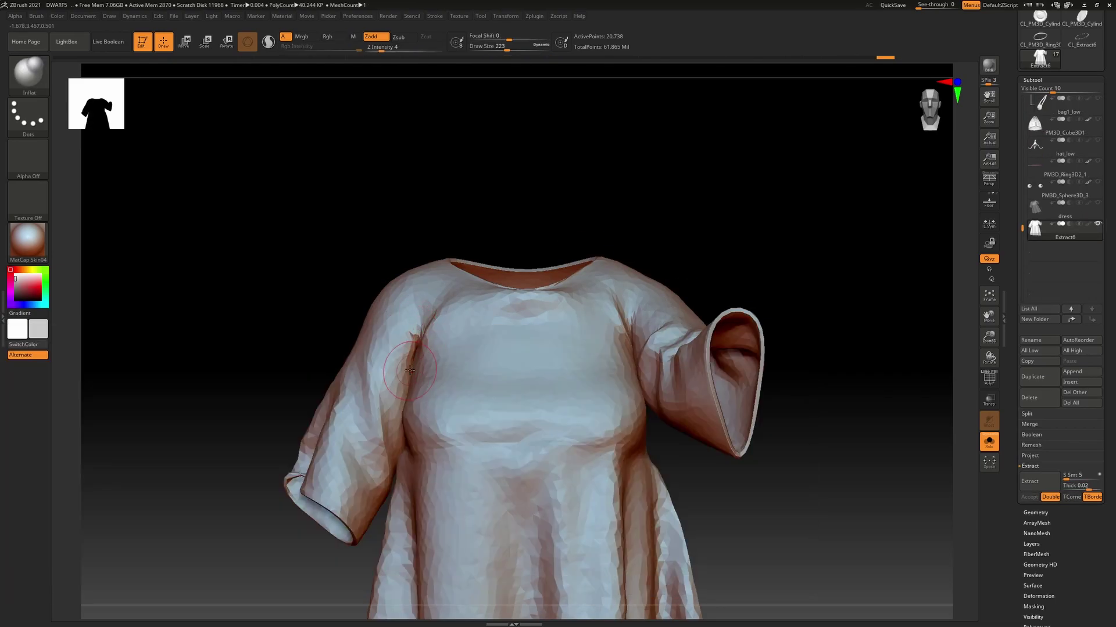
key(space)
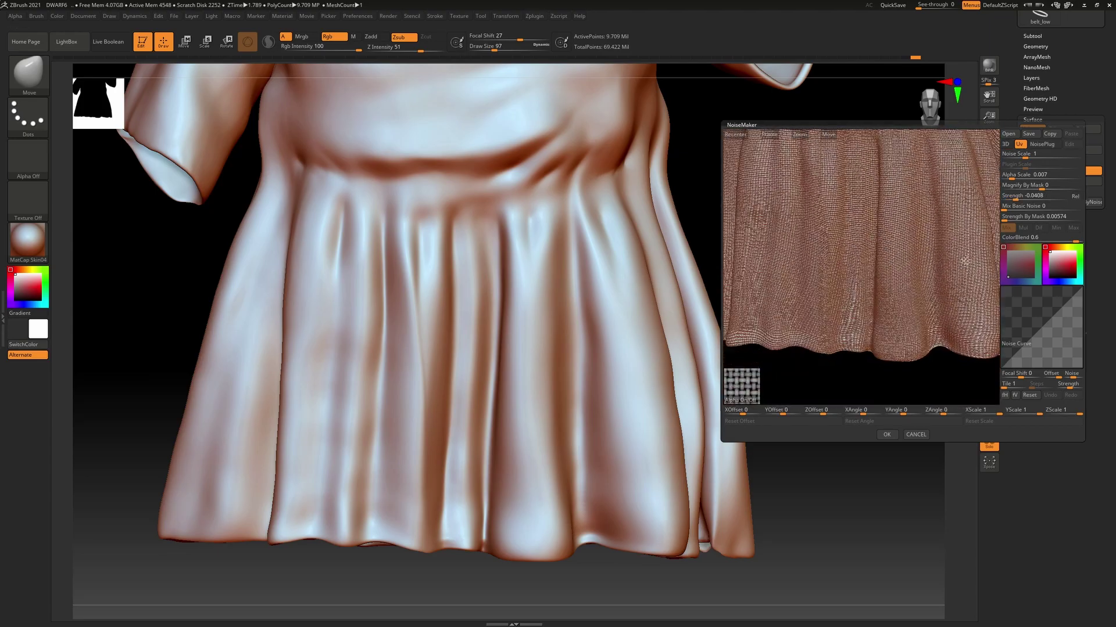
click(887, 434)
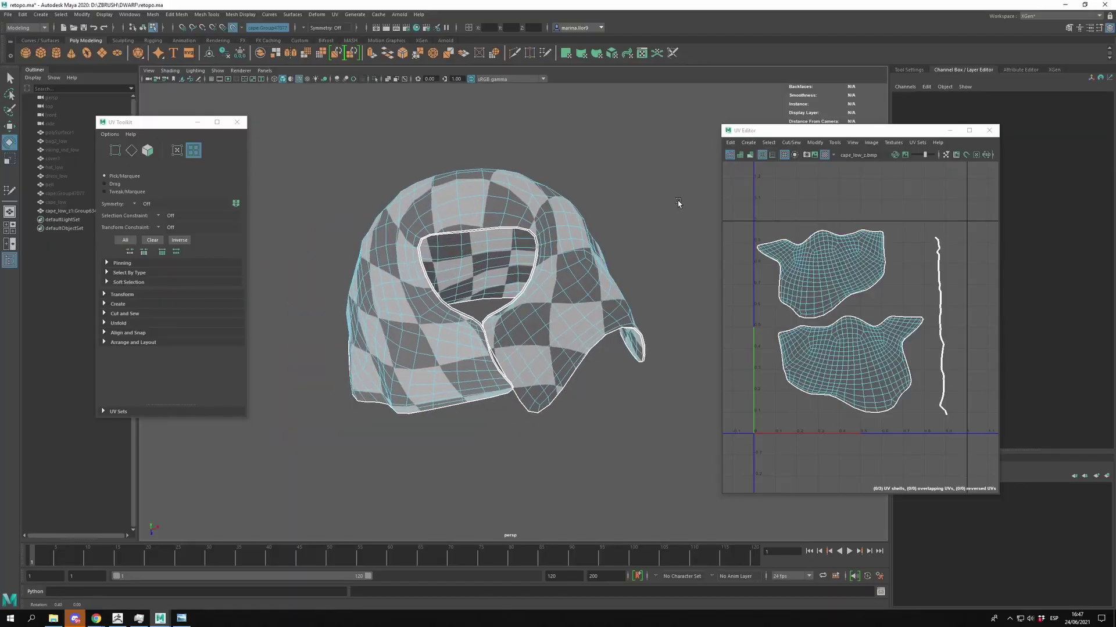
Step: Undo the last UV shell rotation and select the lower cape UV shell for moving
key(ctrl+z)
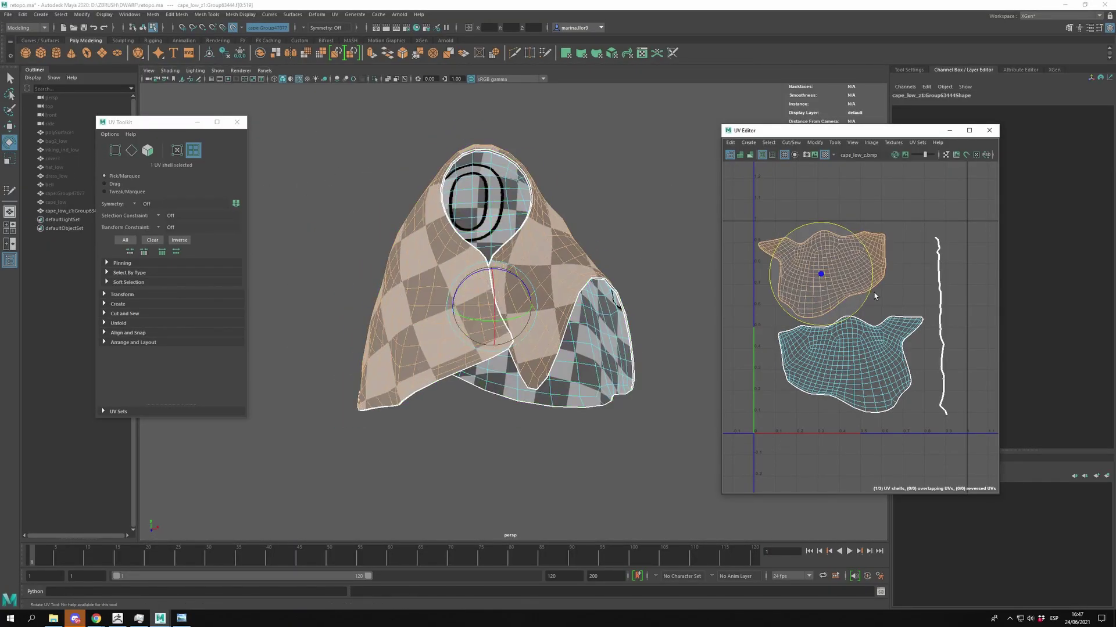
click(897, 324)
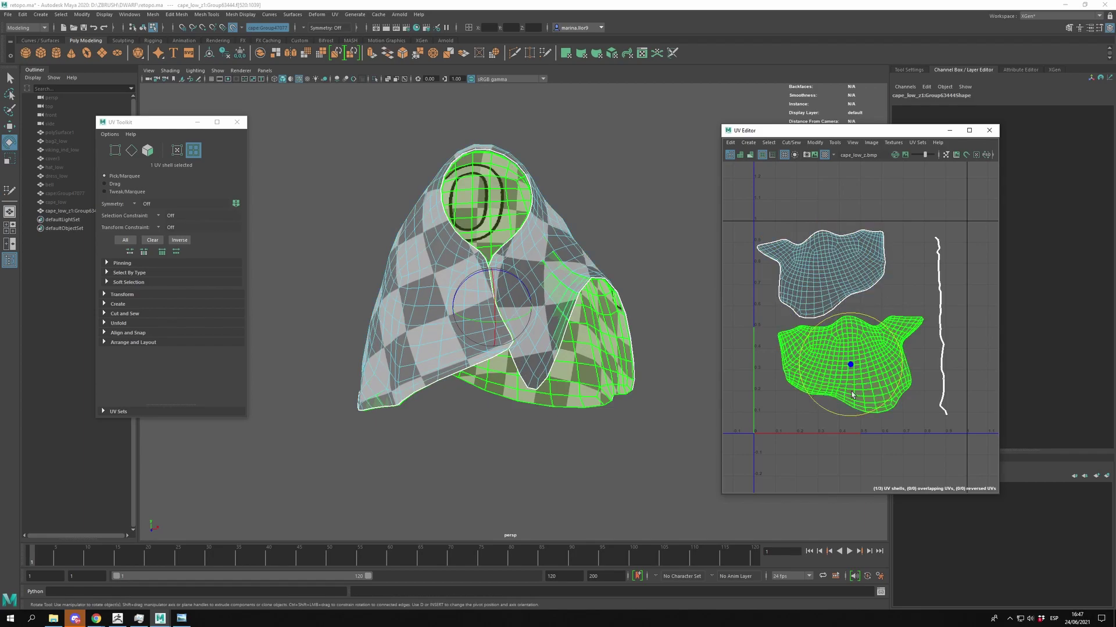
key(w)
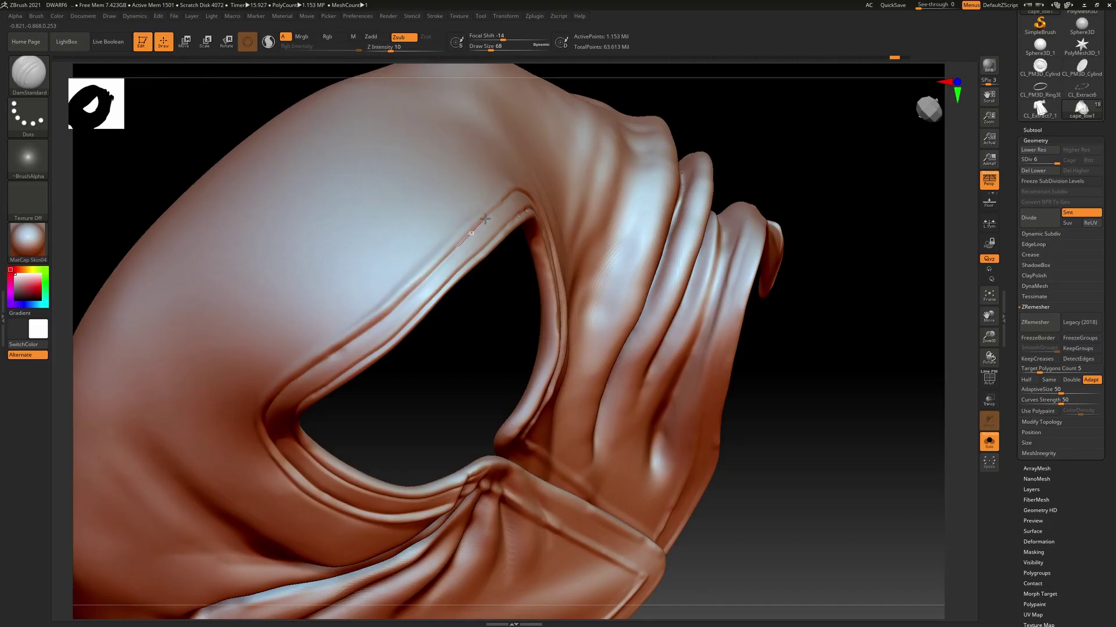
Step: Orbit around the cape and turn the twisted branch to new angles for bark sculpting
mouse_move(525, 181)
right_down()
mouse_move(428, 394)
mouse_move(428, 294)
mouse_move(537, 259)
right_up()
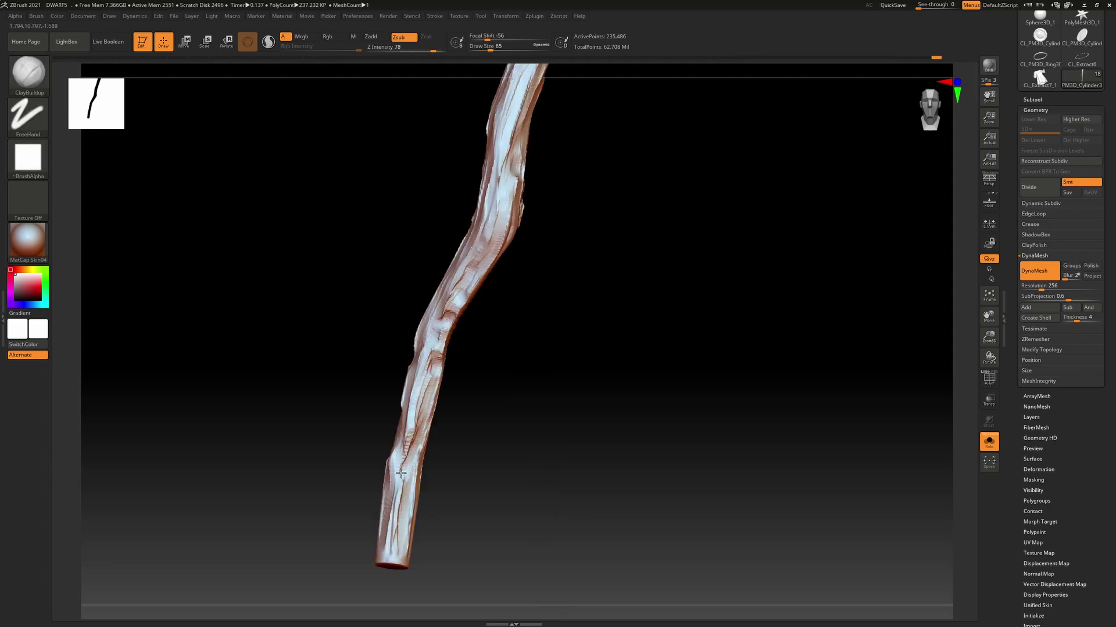
right_drag(401, 473, 473, 465)
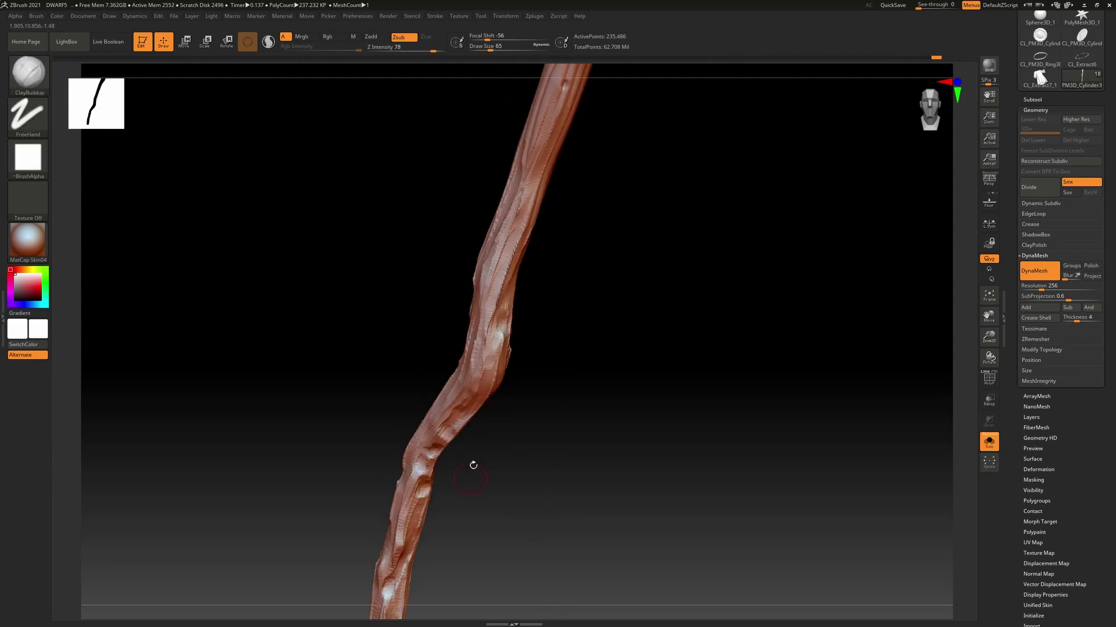
right_drag(585, 191, 475, 338)
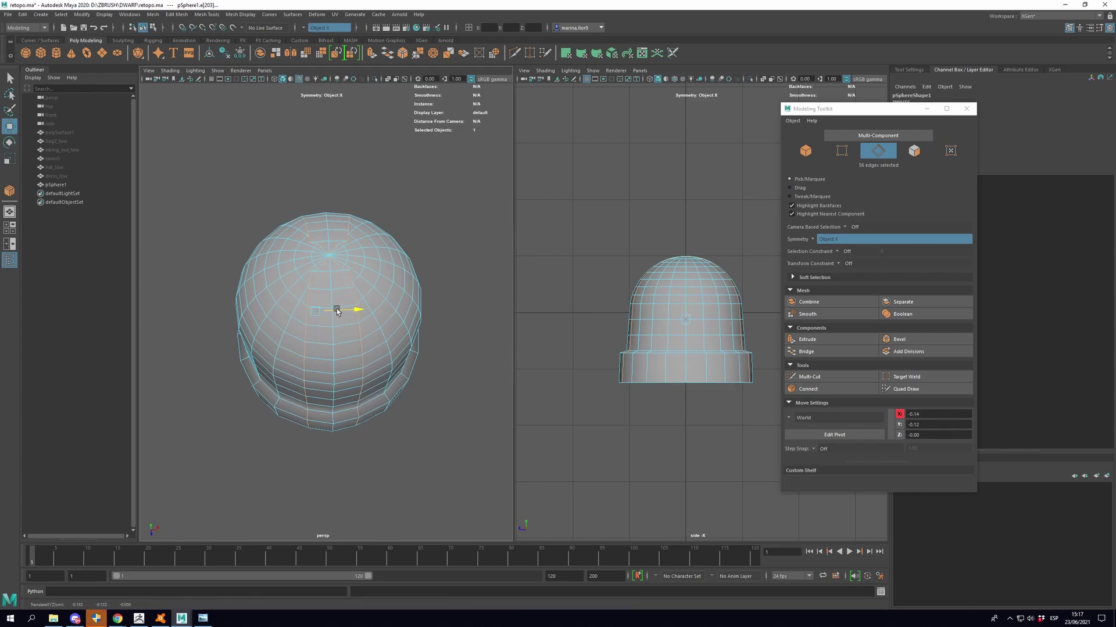
Step: Shift the hat edges along X, then extrude the tip faces and pull them down into a flap
drag(338, 312, 349, 313)
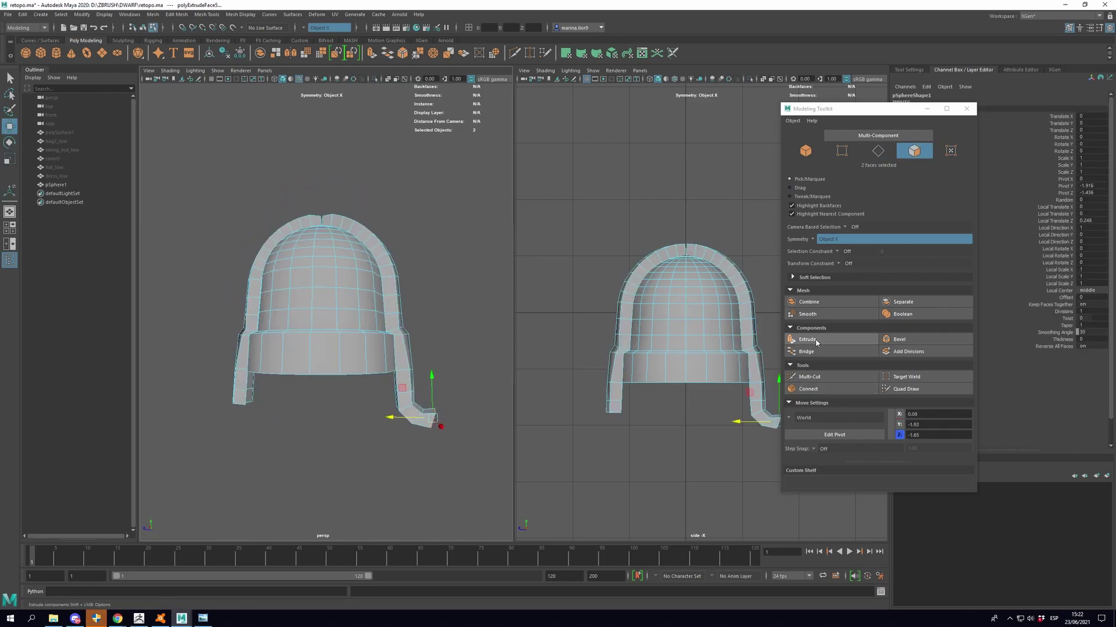
click(816, 342)
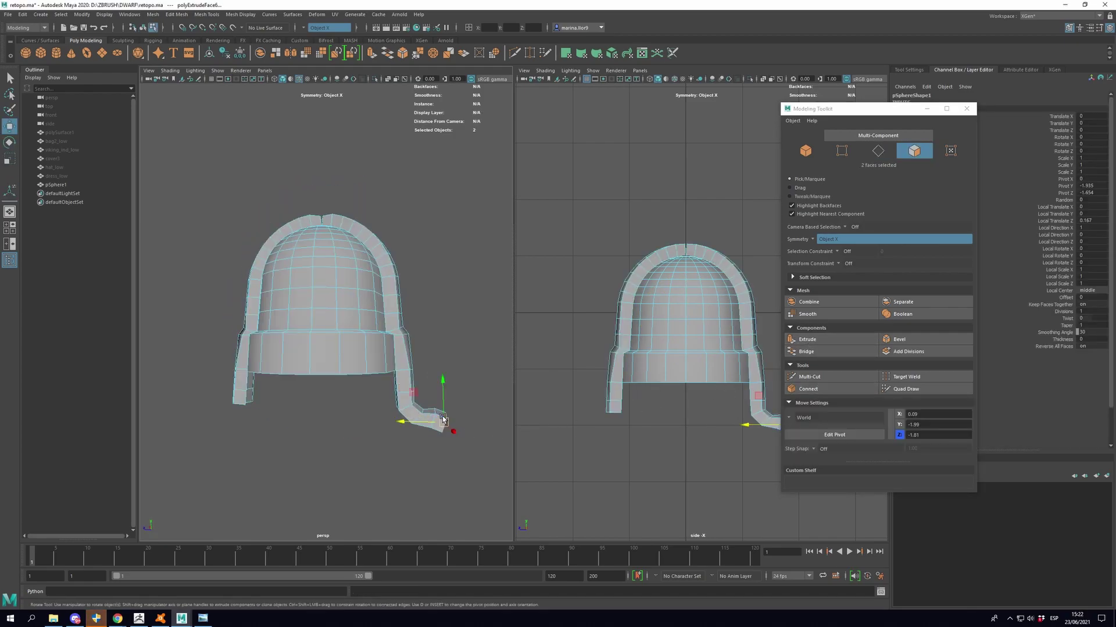
drag(445, 410, 450, 382)
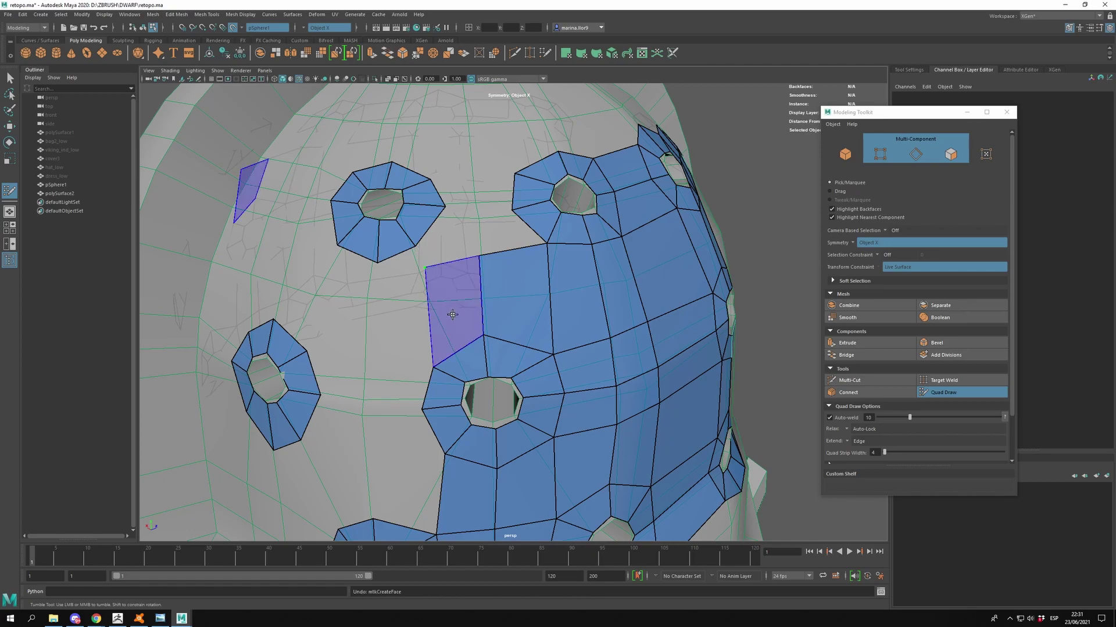
alt+drag(442, 284, 504, 314)
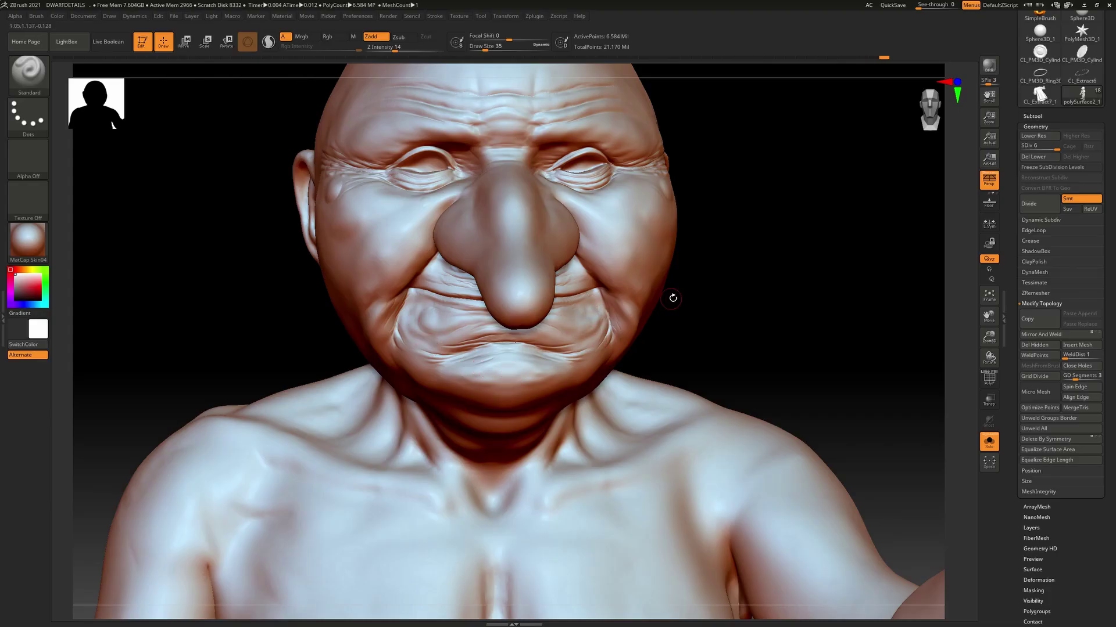
Step: Sculpt wrinkles on the face and skin detail on the hand and fist gripping the staff
drag(672, 298, 525, 384)
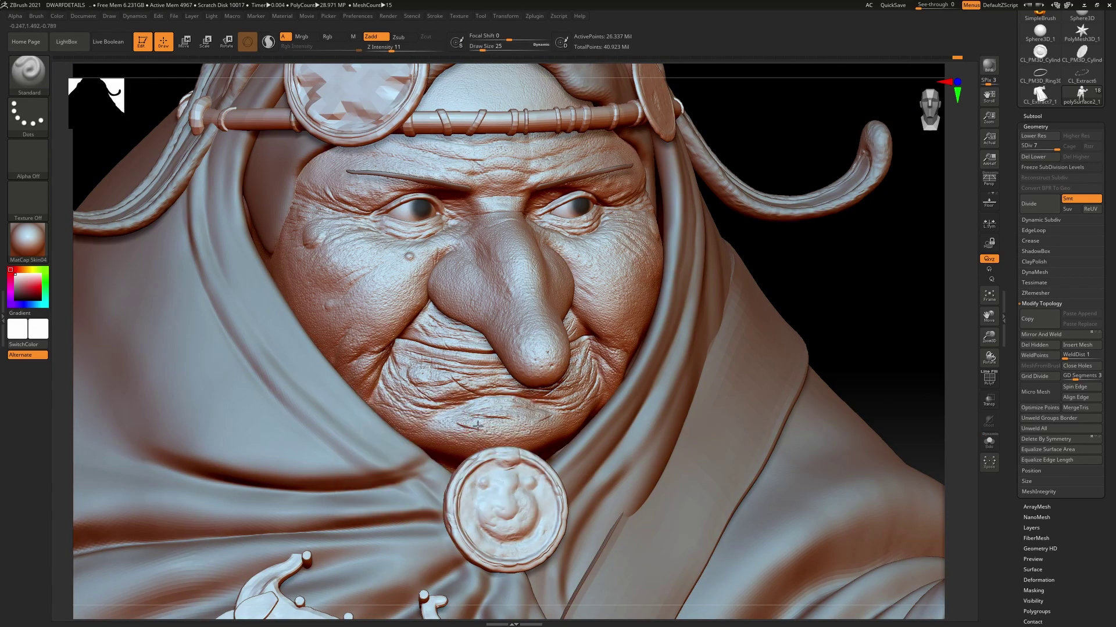
mouse_move(510, 409)
mouse_down()
mouse_move(810, 267)
mouse_move(579, 399)
mouse_move(537, 298)
mouse_move(501, 330)
mouse_up()
key(space)
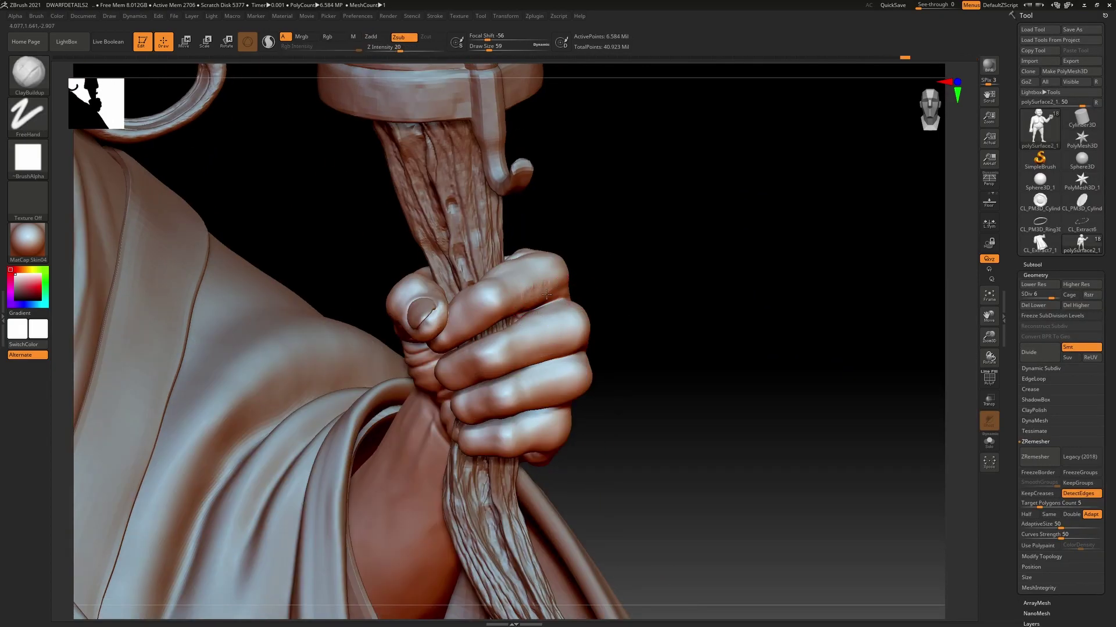
drag(587, 263, 513, 275)
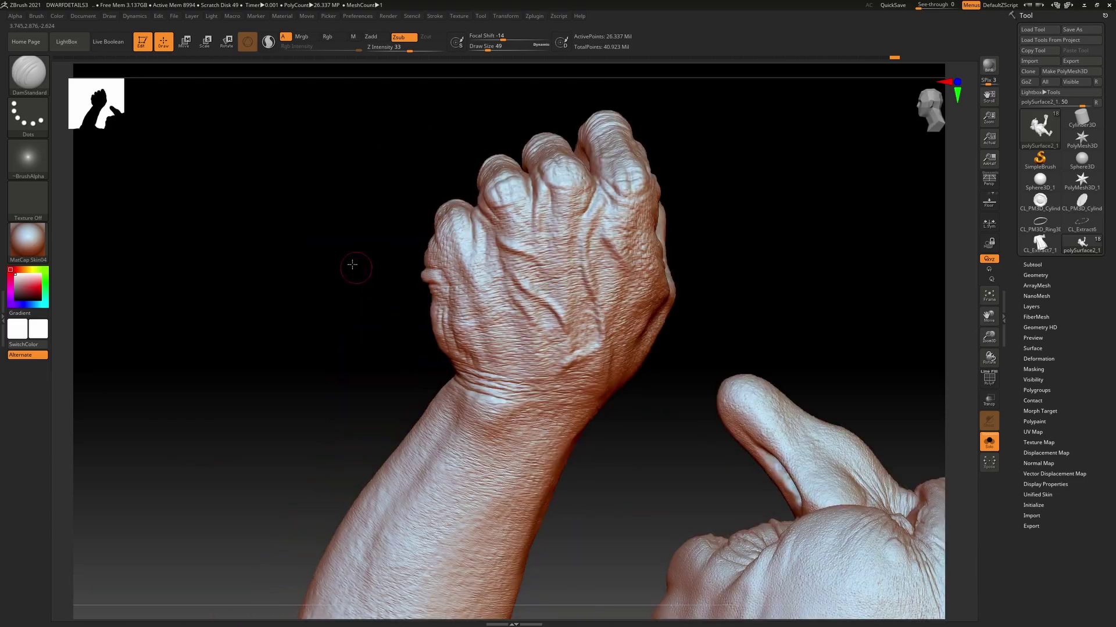
drag(352, 265, 368, 261)
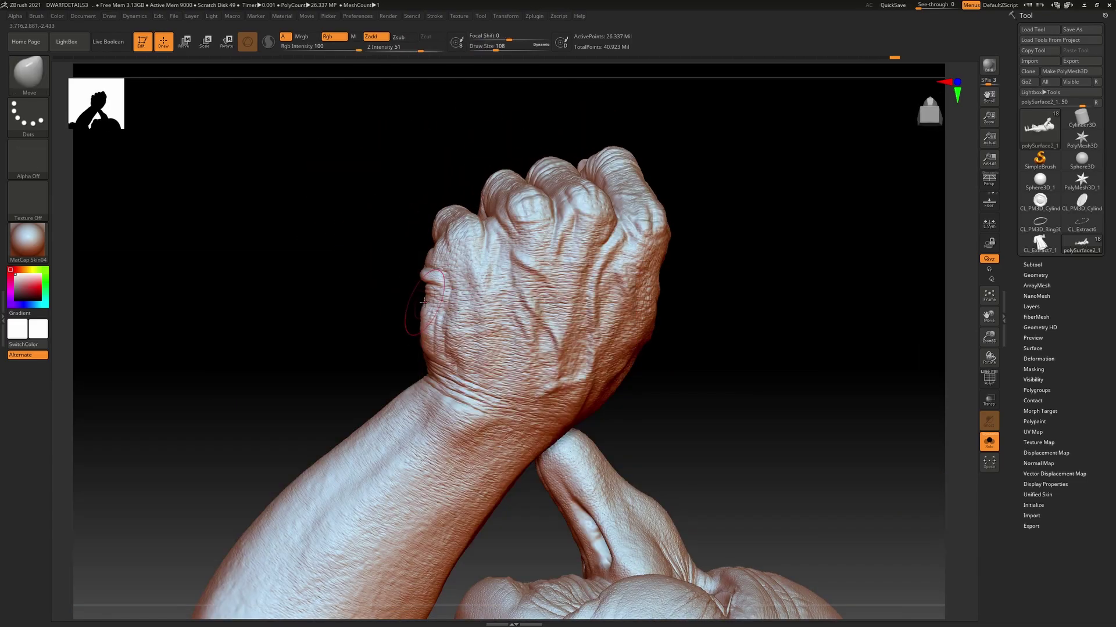
mouse_move(642, 306)
mouse_down()
mouse_move(687, 332)
mouse_move(780, 328)
mouse_move(764, 319)
mouse_up()
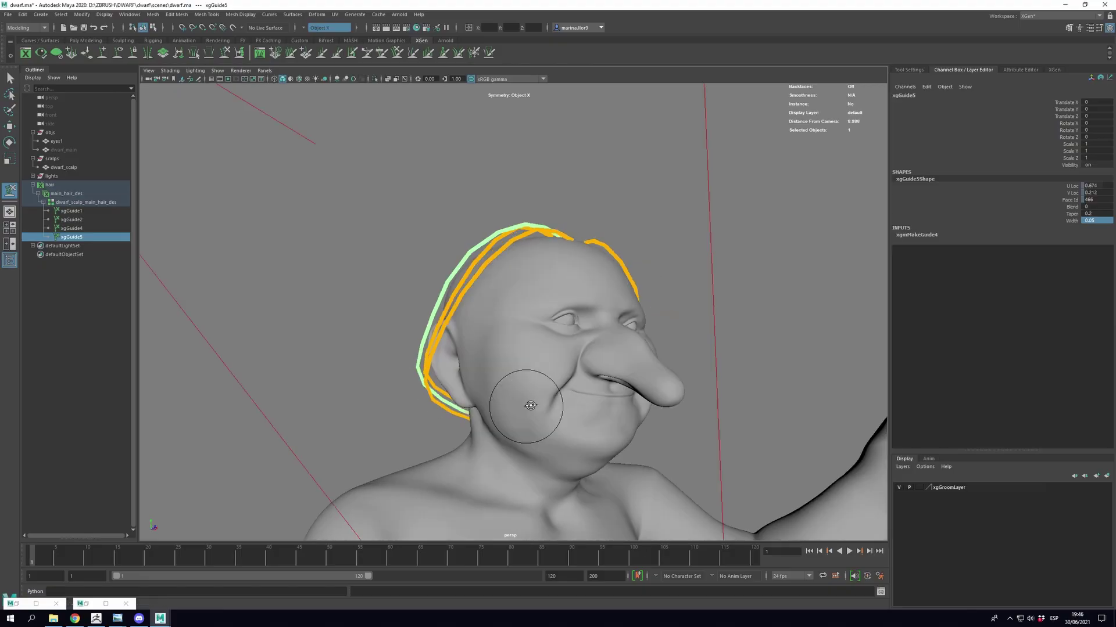
Step: Add scalp hair guides, set their length, bend the new guide, and rebuild point counts
mouse_move(339, 421)
alt+mouse_down()
mouse_move(473, 348)
mouse_move(360, 448)
mouse_move(488, 323)
alt+mouse_up()
click(456, 361)
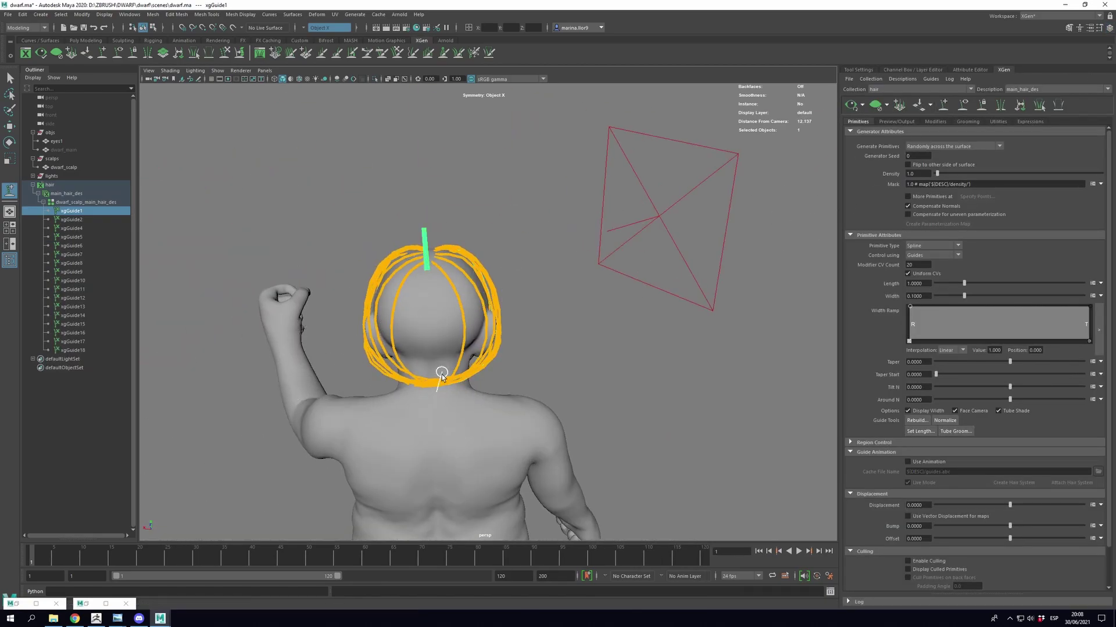
click(560, 321)
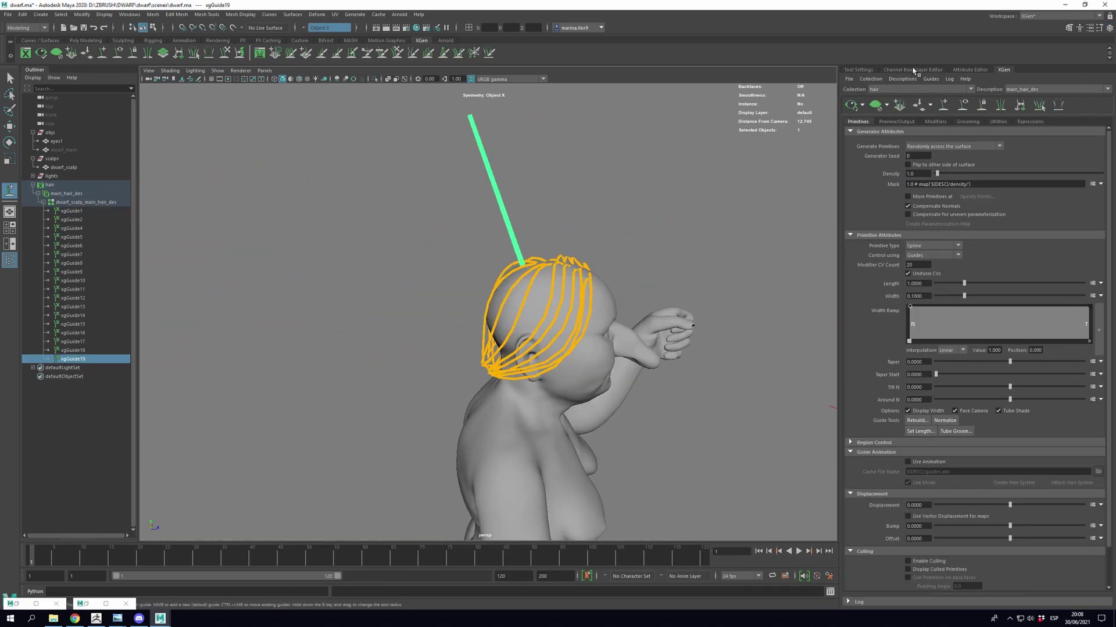
mouse_move(494, 104)
mouse_down()
mouse_move(418, 323)
mouse_move(461, 298)
mouse_up()
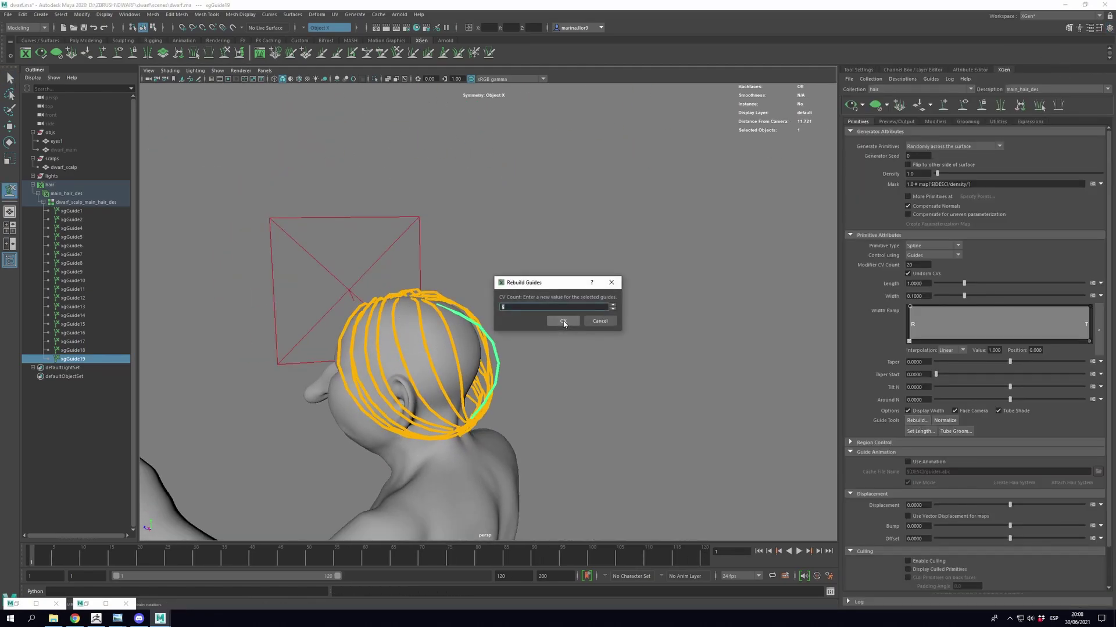
click(562, 320)
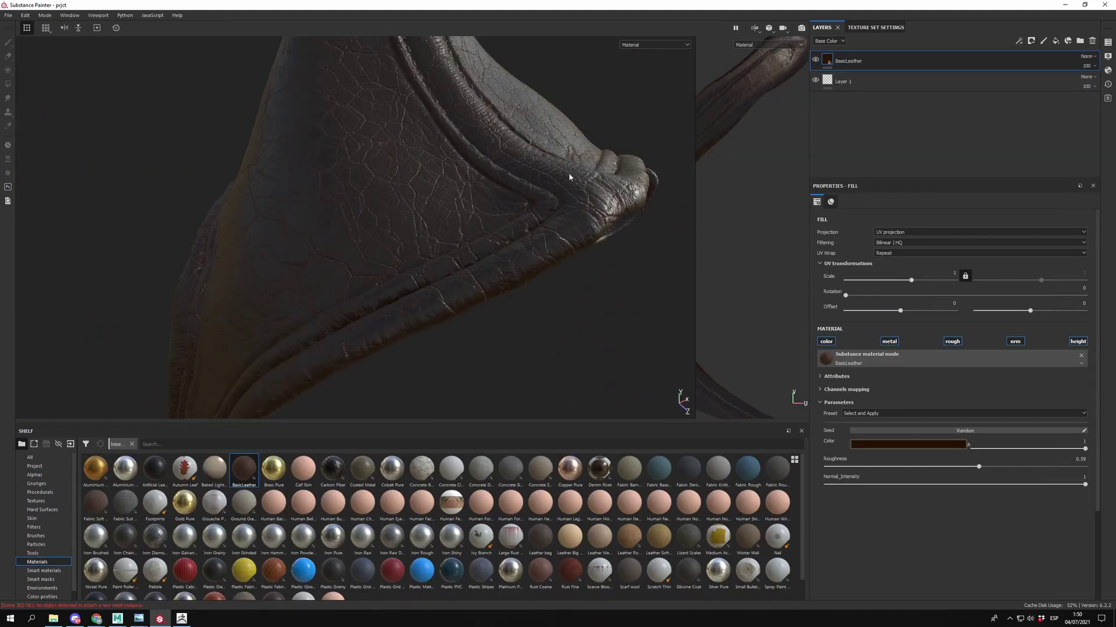
Step: Adjust the leather texture tiling and shift Fill layer 4's base colour to light pink
drag(911, 280, 874, 282)
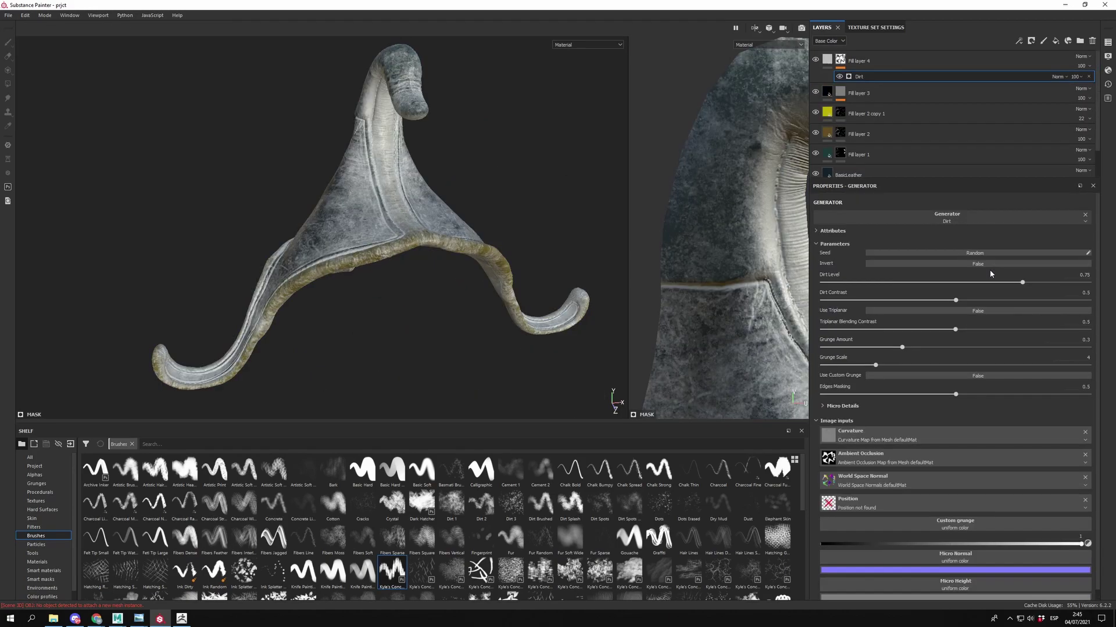
click(858, 60)
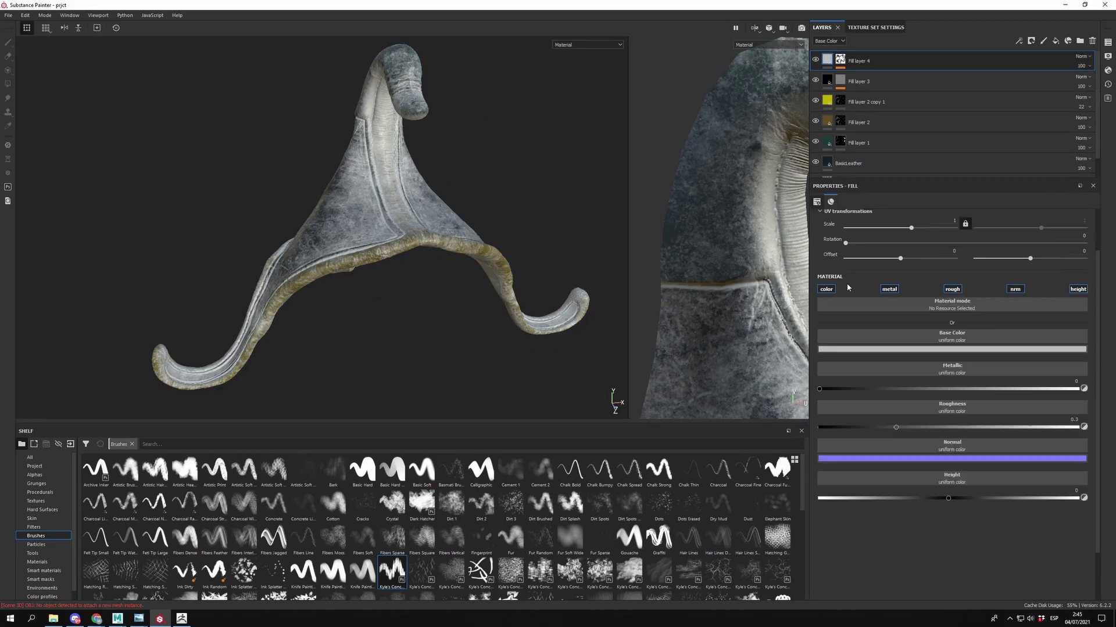
click(951, 348)
drag(926, 407, 930, 429)
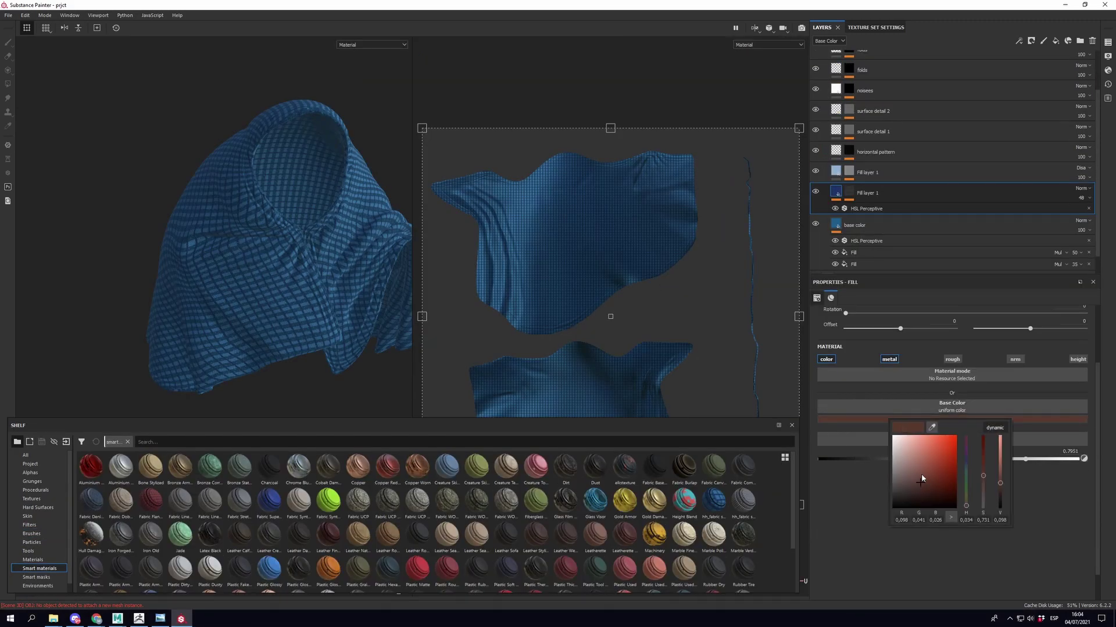
drag(922, 478, 900, 460)
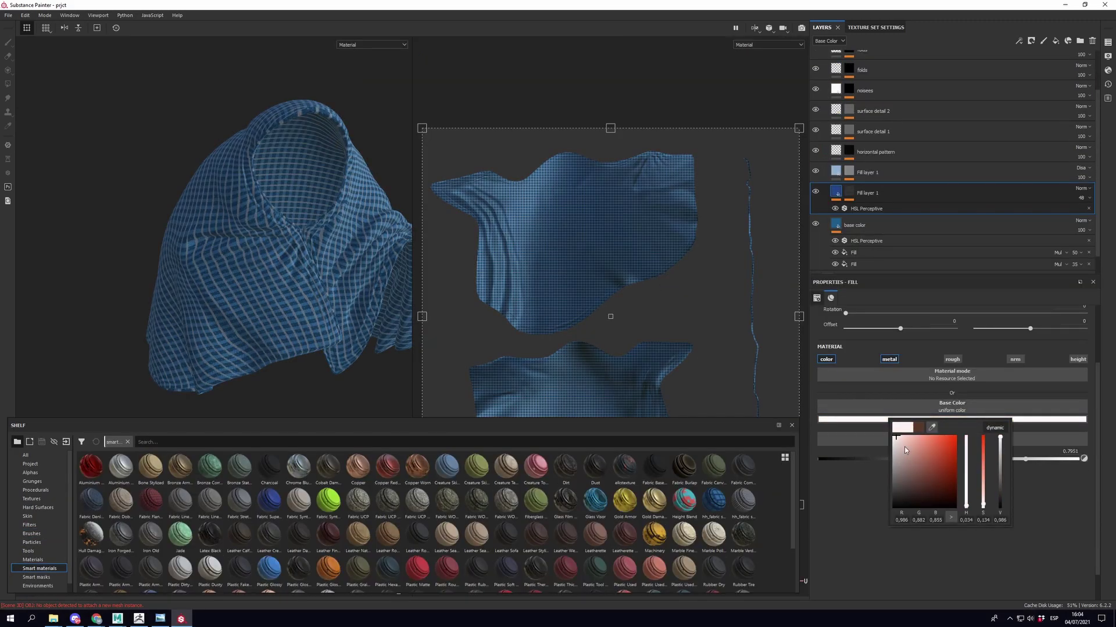
drag(965, 504, 959, 440)
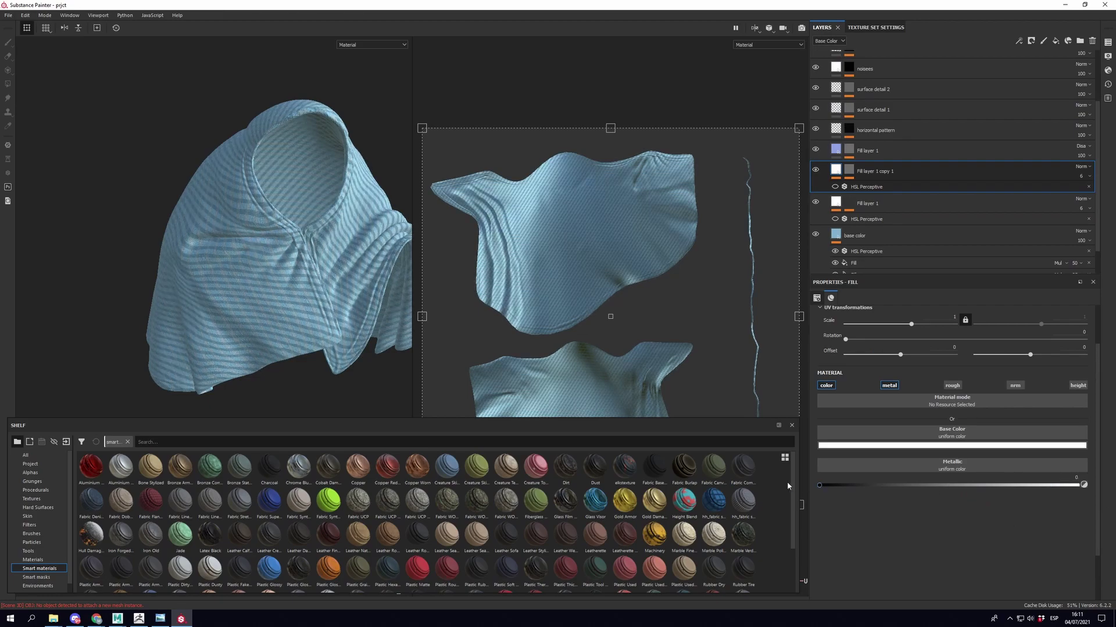
Step: Raise Fill layer 1 copy 1 opacity to 31 and inspect the collar from above
click(1081, 176)
drag(1075, 192, 1085, 194)
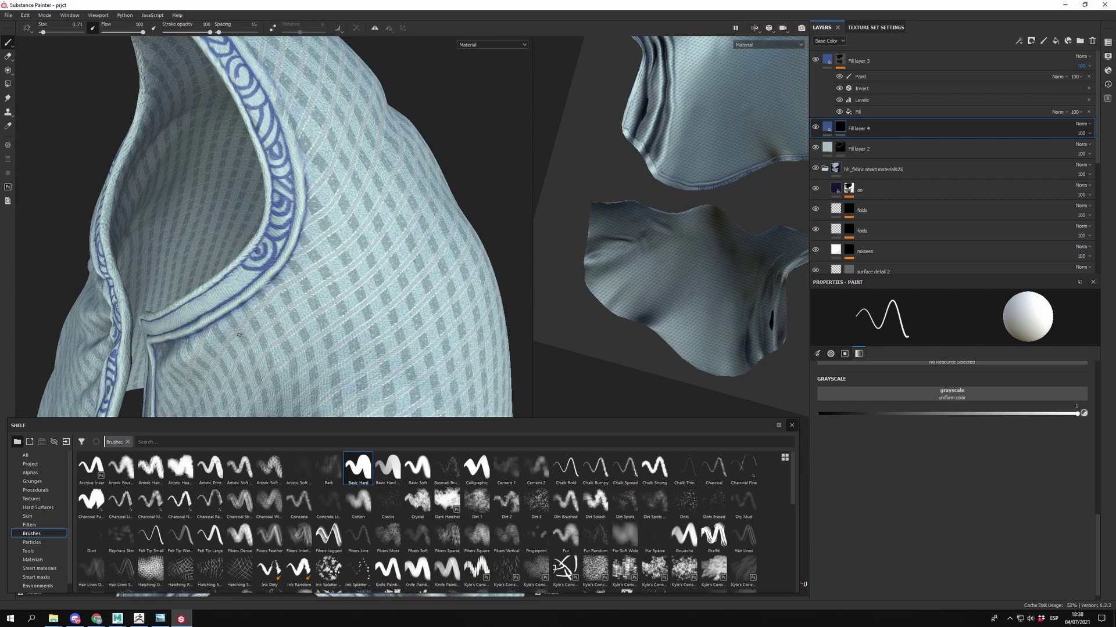
alt+drag(239, 335, 237, 267)
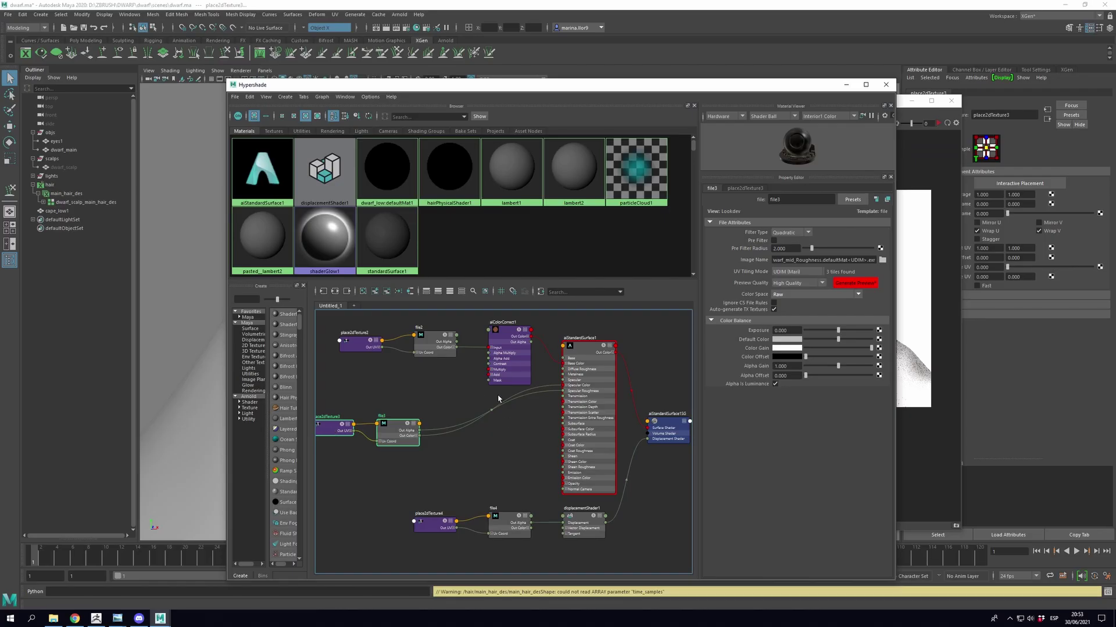
Step: Connect aiColorCorrect1 to Subsurface Color and link Out Color into a new multiplyDivide node
click(599, 467)
key(Tab)
text(mult)
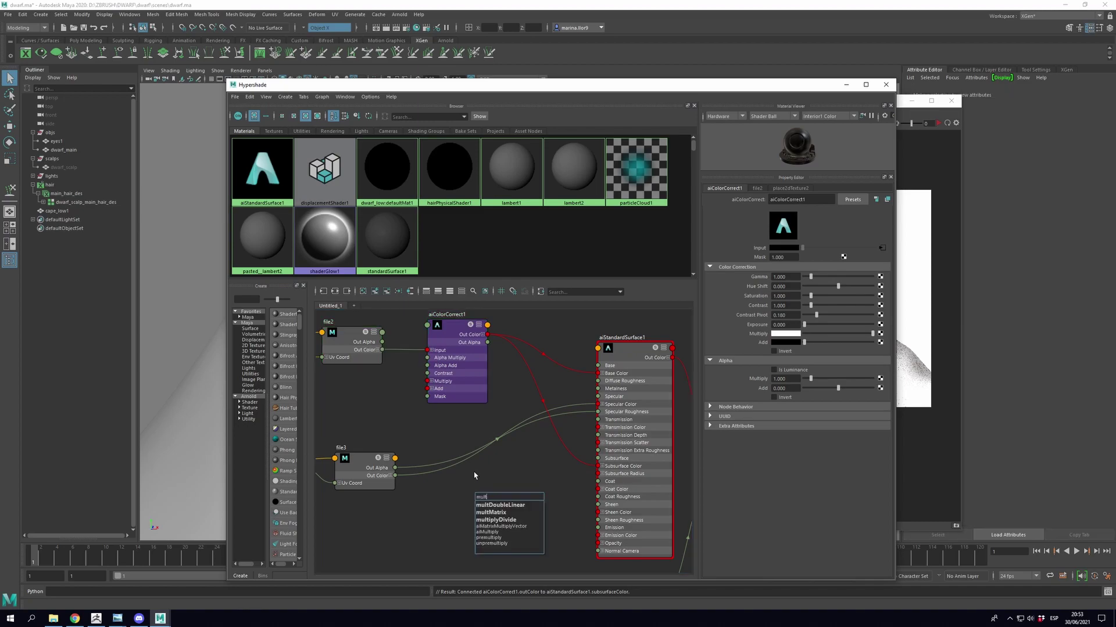
click(517, 505)
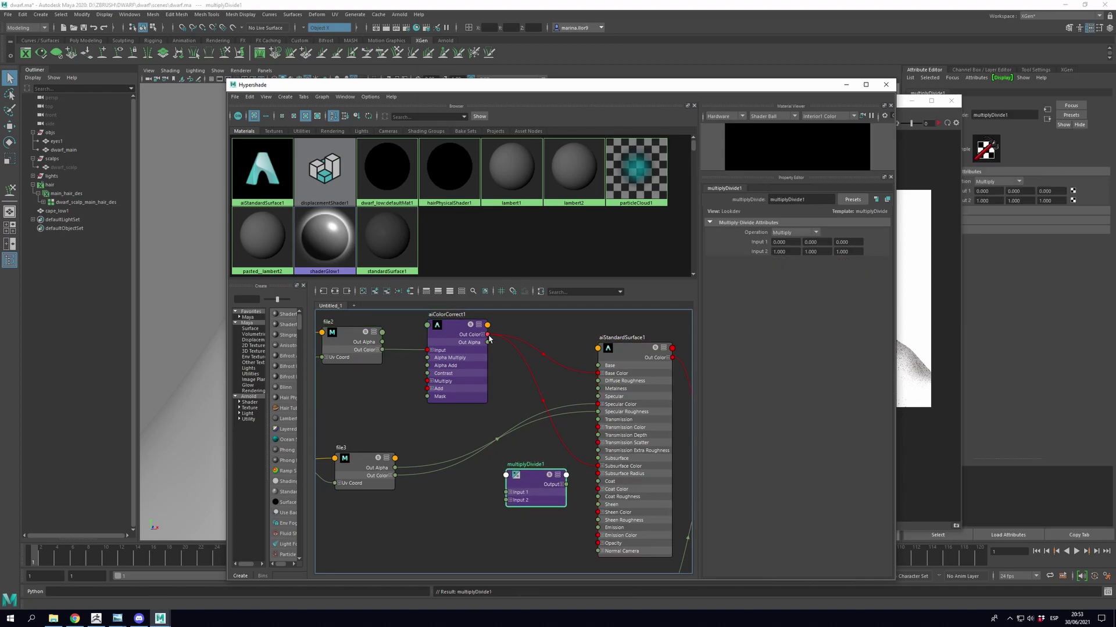
drag(488, 334, 507, 493)
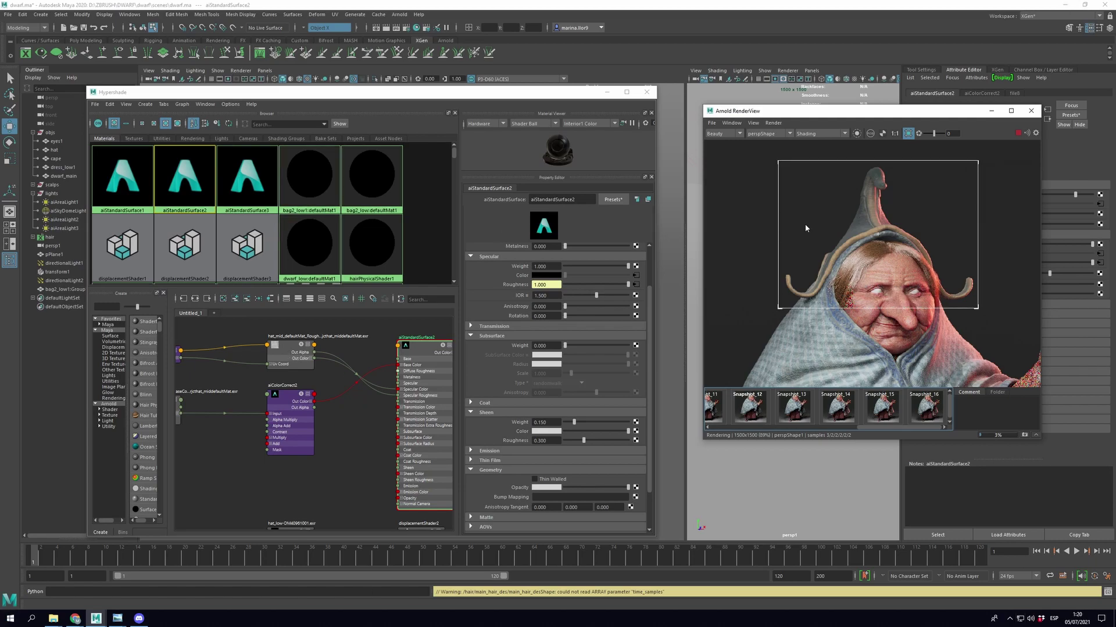
Step: Set the hat colour correction's Saturation to 0.8 and compare the render against Snapshot_15
scroll(843, 244, up, 3)
scroll(842, 244, down, 1)
click(298, 401)
double_click(544, 296)
text(0.8)
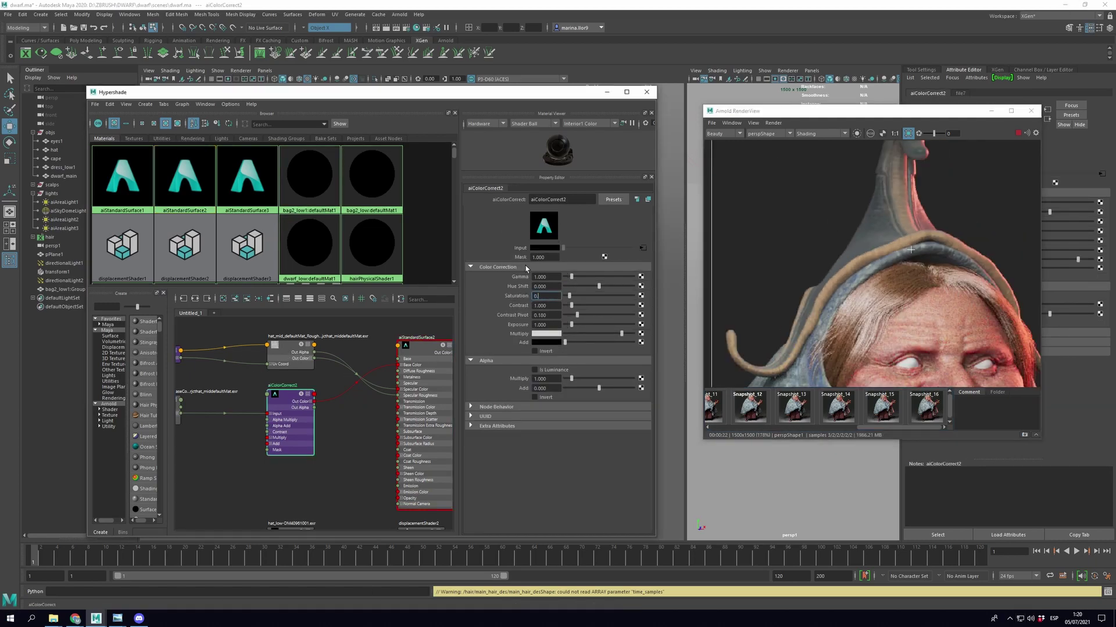
key(Return)
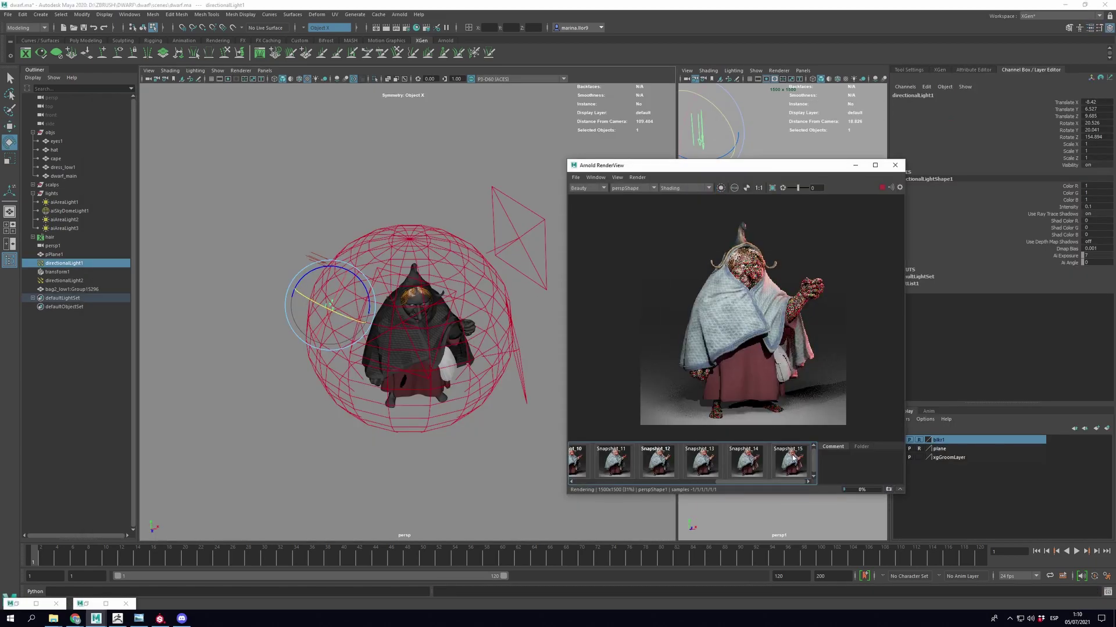
click(792, 457)
click(792, 457)
click(792, 457)
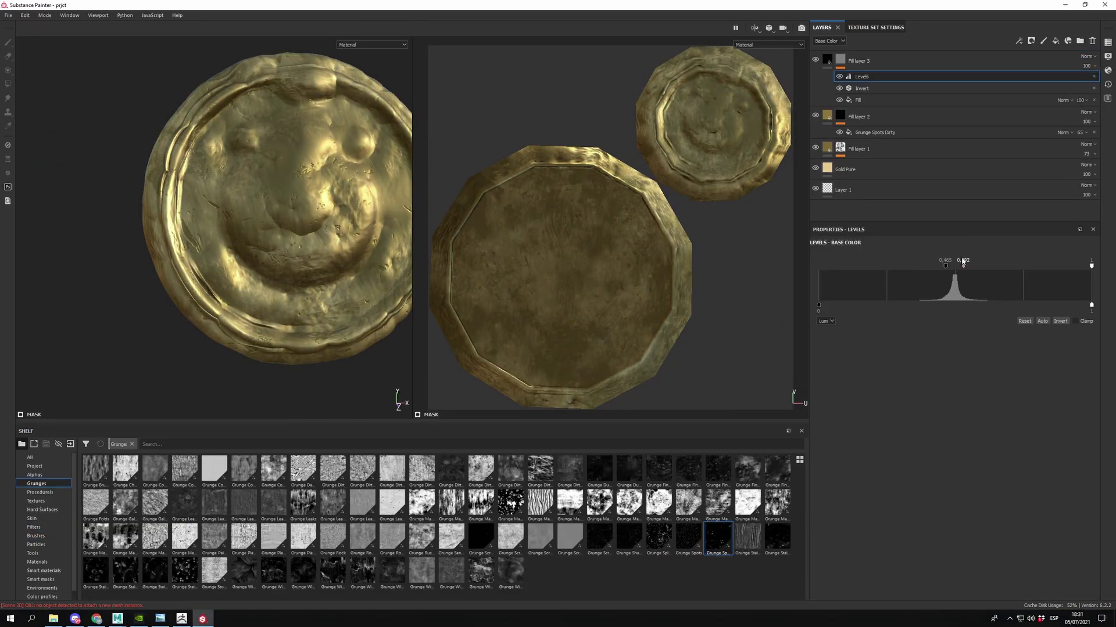
Step: Darken the gold coin's levels, raise grunge balance, lower contrast, and swap in Grunge Map 014
drag(963, 263, 954, 266)
drag(1091, 265, 982, 266)
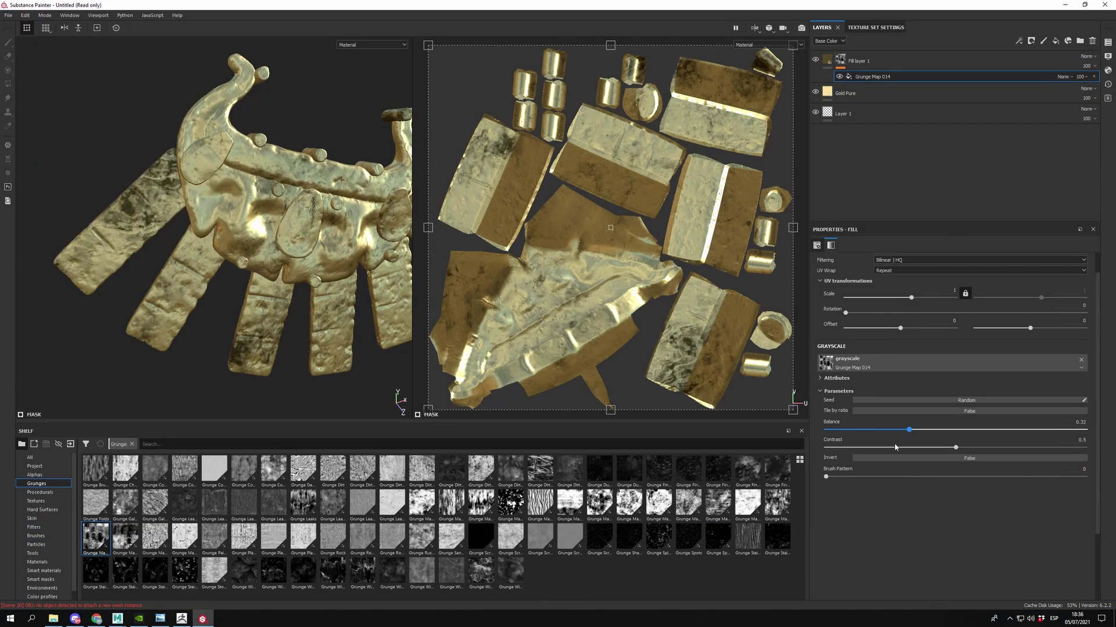
mouse_move(909, 429)
mouse_down()
mouse_move(983, 430)
mouse_move(854, 448)
mouse_up()
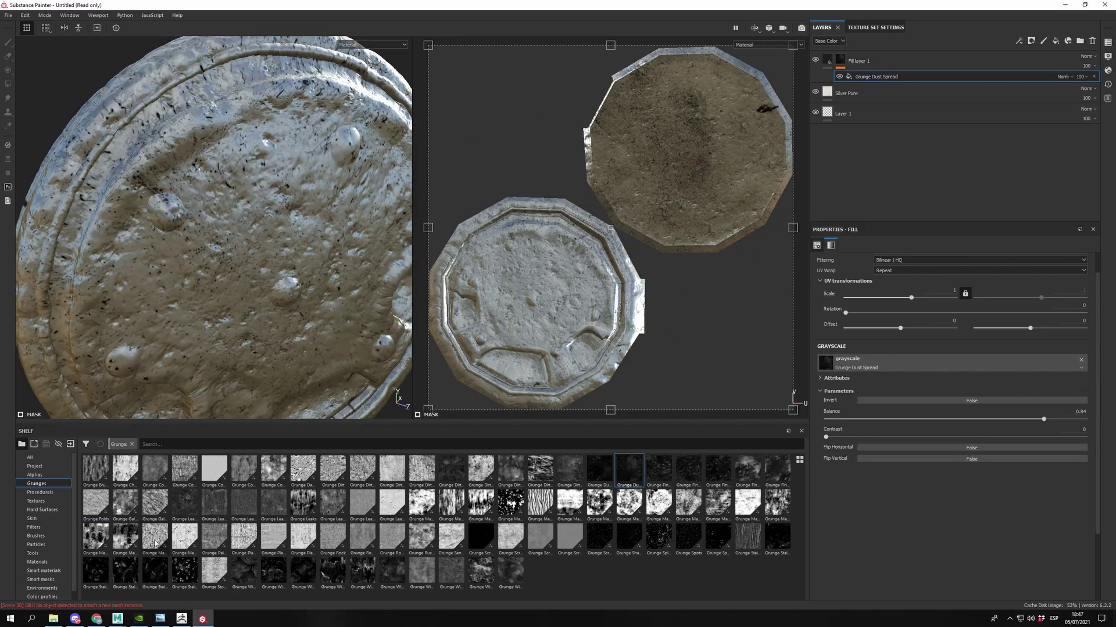
drag(96, 538, 849, 367)
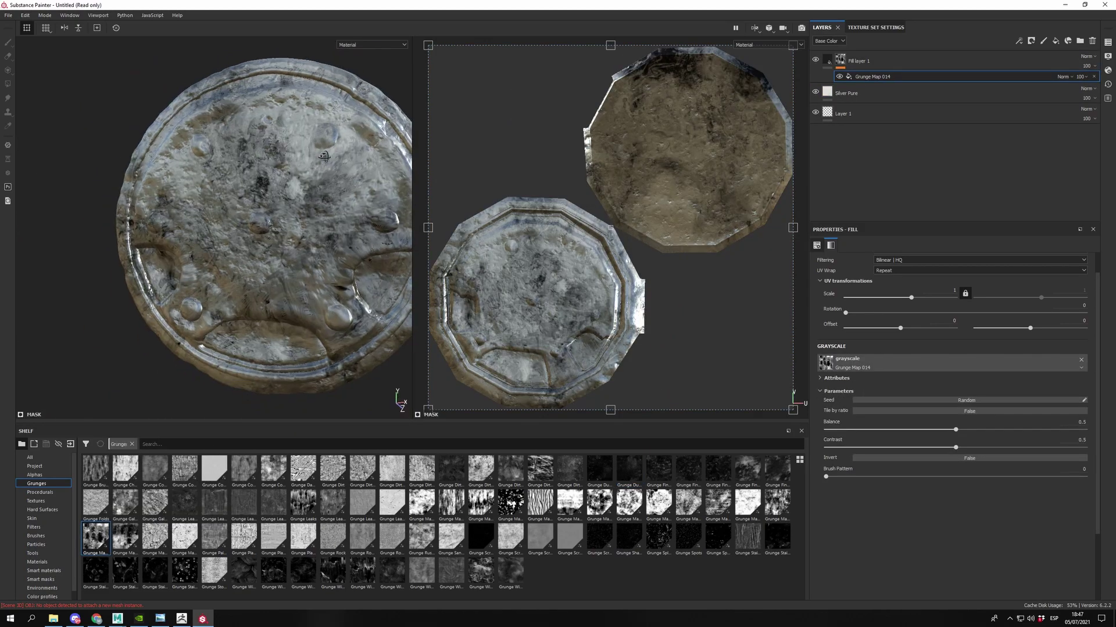
Step: Select the silver's fill layer, choose its base colour, and bring the brooch render forward
click(840, 60)
click(952, 418)
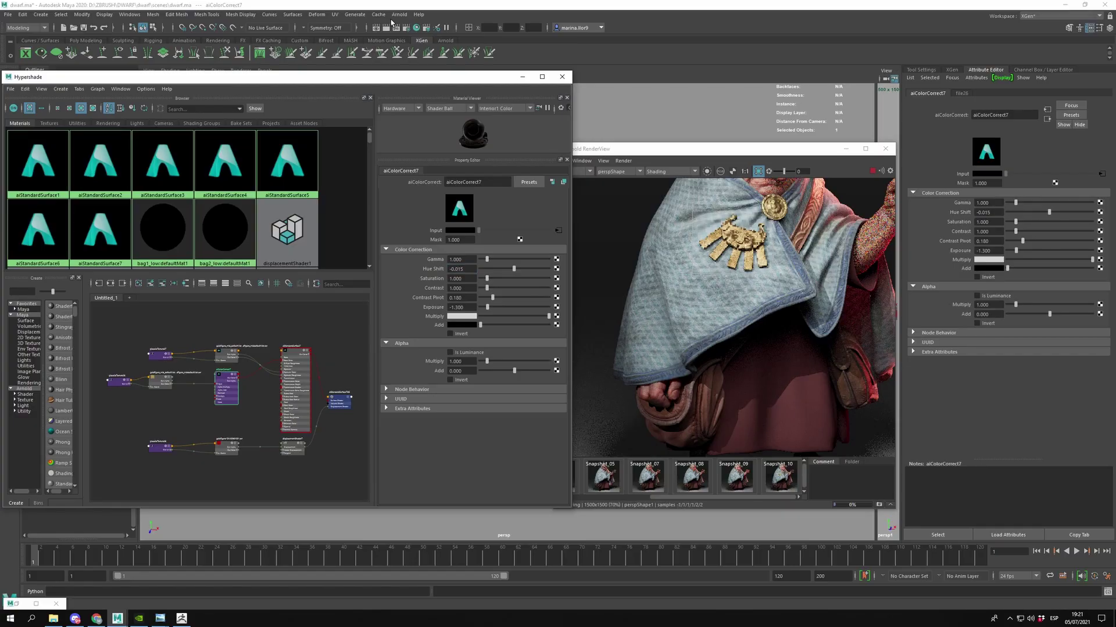
click(726, 290)
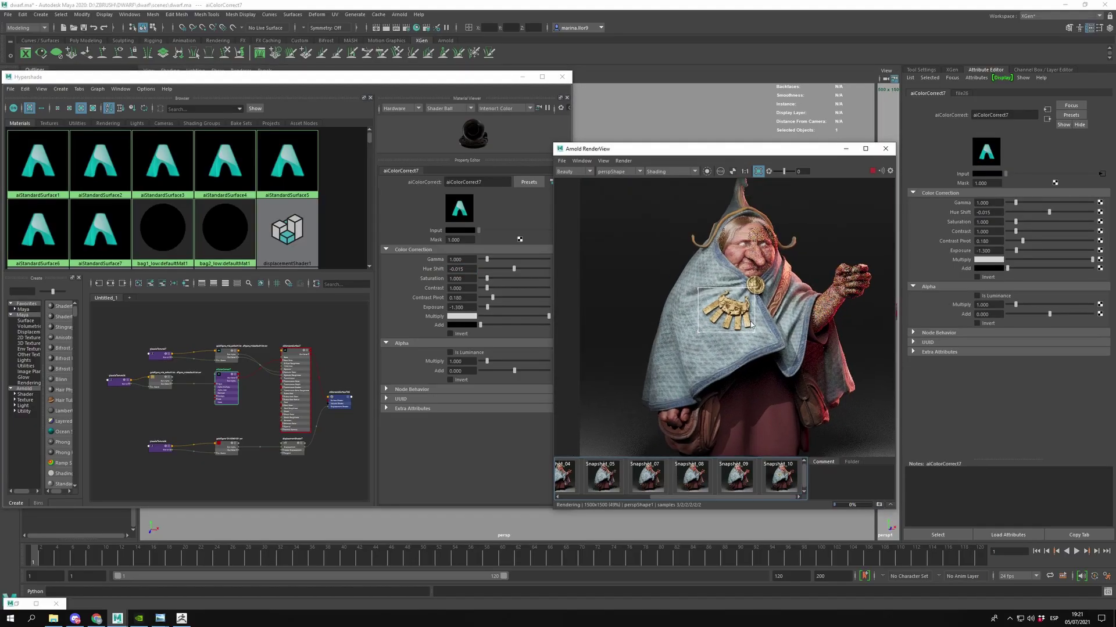
Step: Review the brooch's aiStandardSurface7 material, then rotate and reposition a shoe UV shell
scroll(726, 291, up, 3)
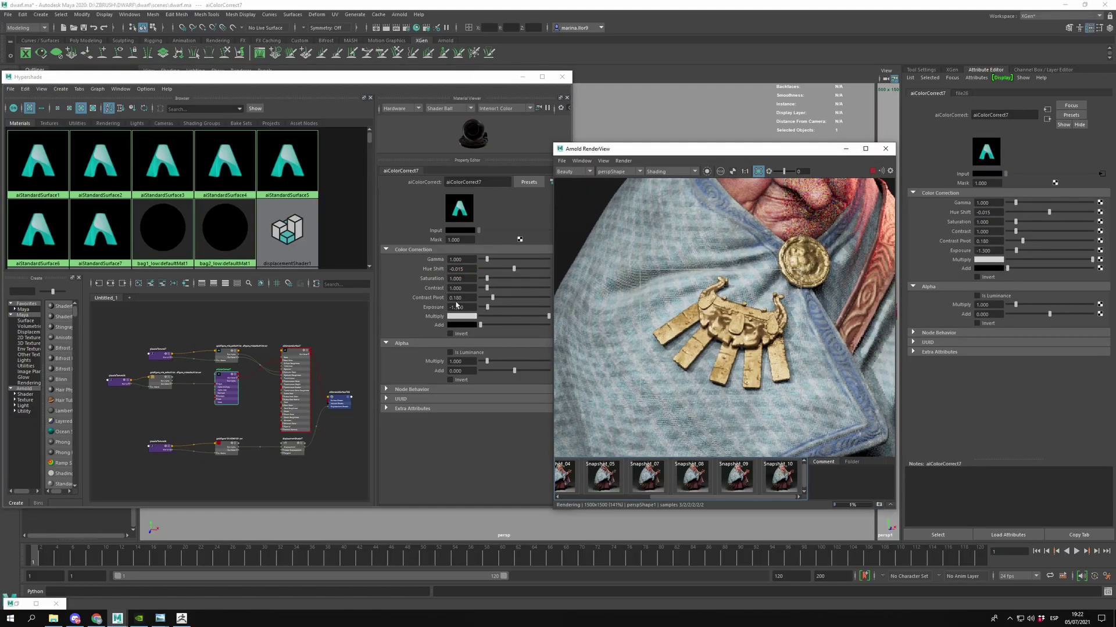
click(302, 377)
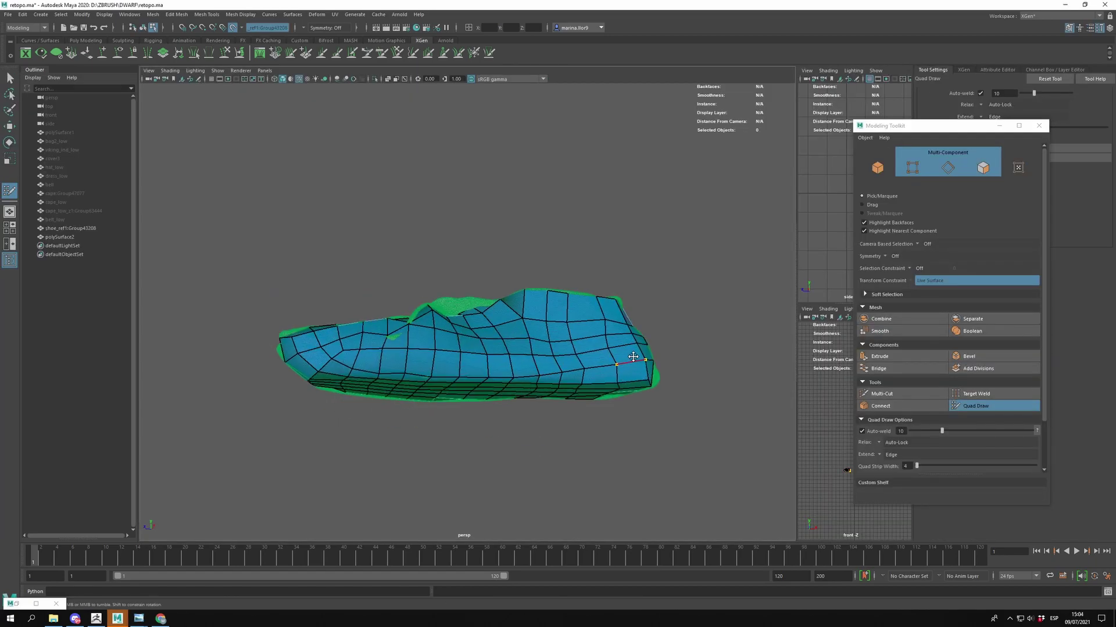
alt+drag(633, 356, 527, 312)
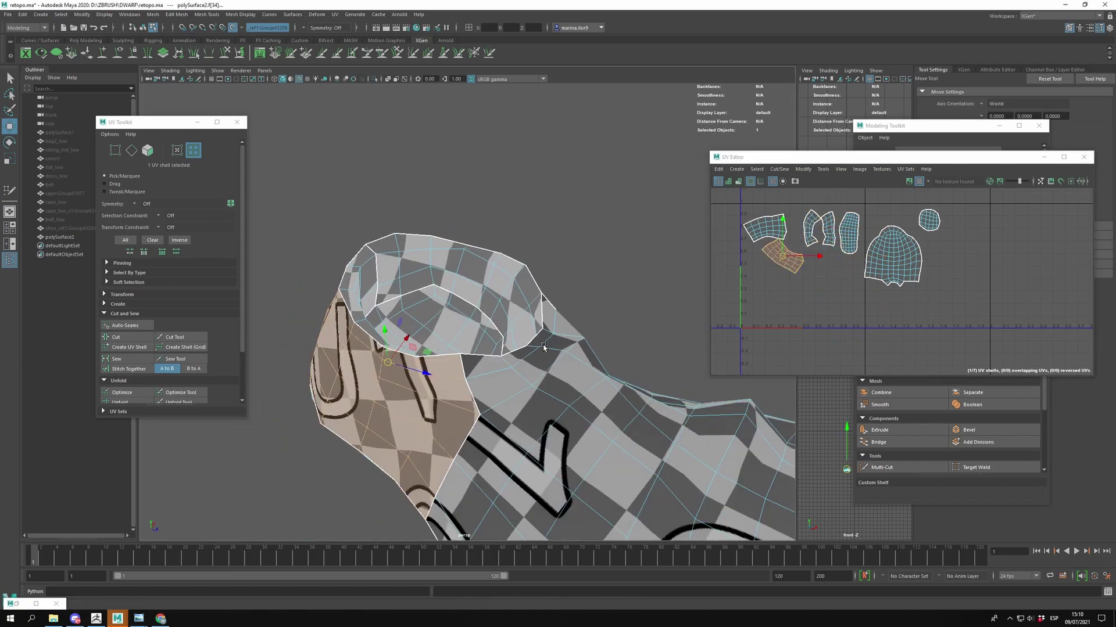
alt+drag(542, 347, 442, 325)
key(e)
drag(775, 302, 806, 263)
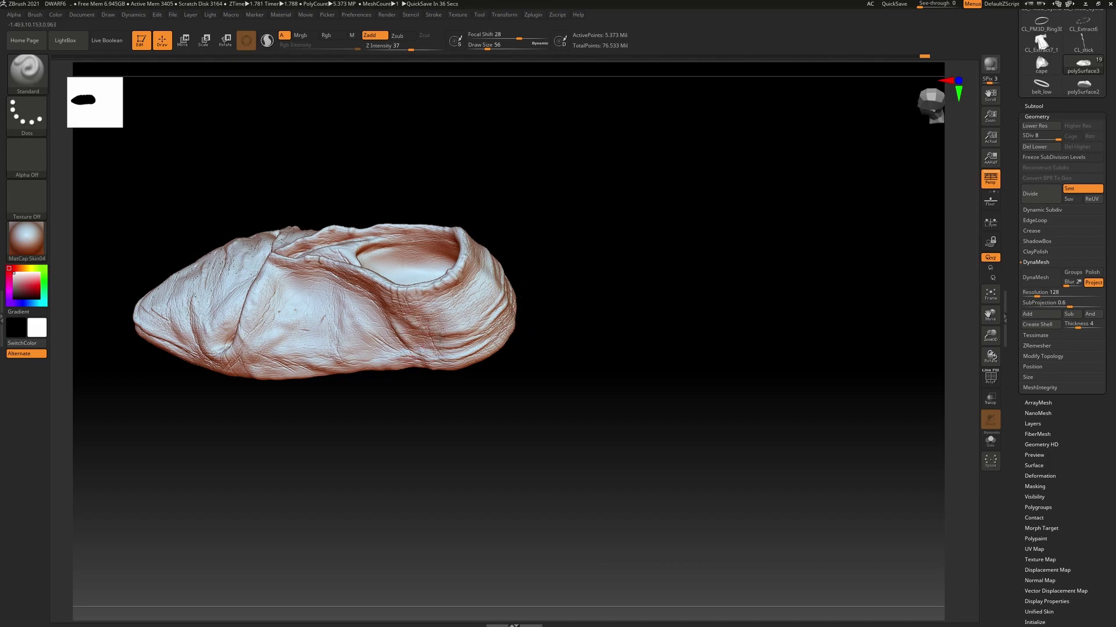
Step: Inspect the shoe sculpt, darken its levels, and lower aiColorCorrect13 gamma to 0.839
drag(439, 336, 515, 271)
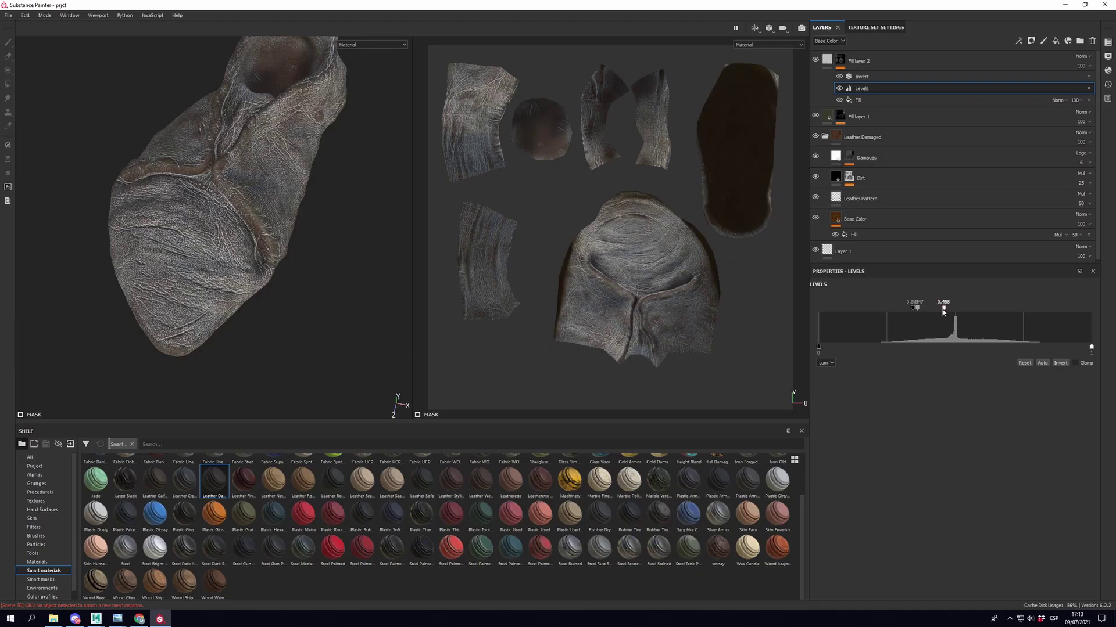
drag(947, 308, 901, 307)
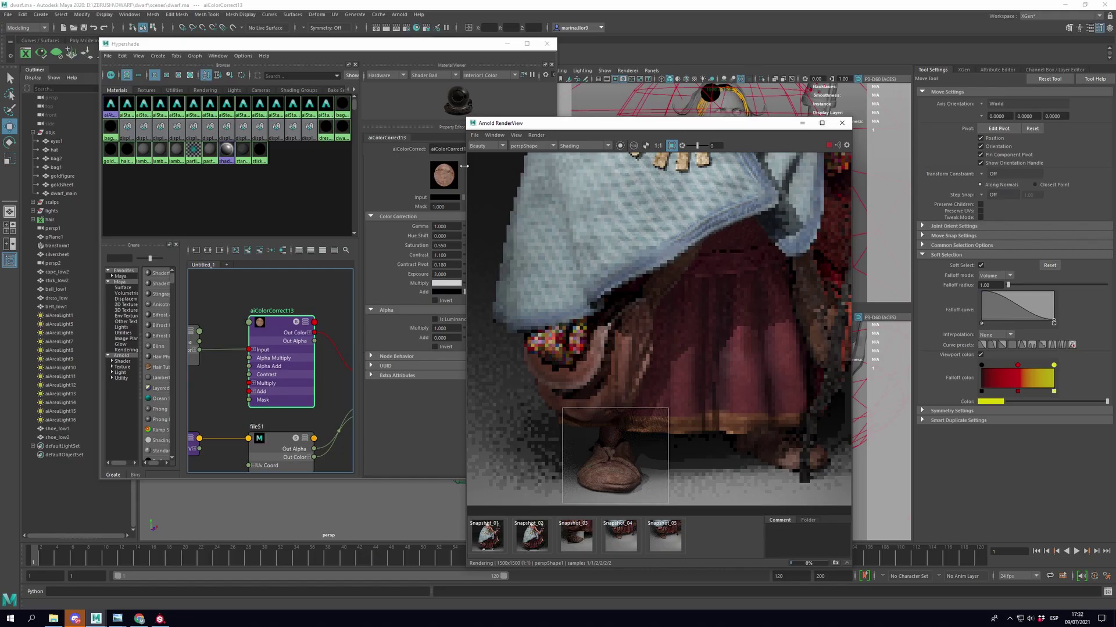
drag(447, 238, 445, 239)
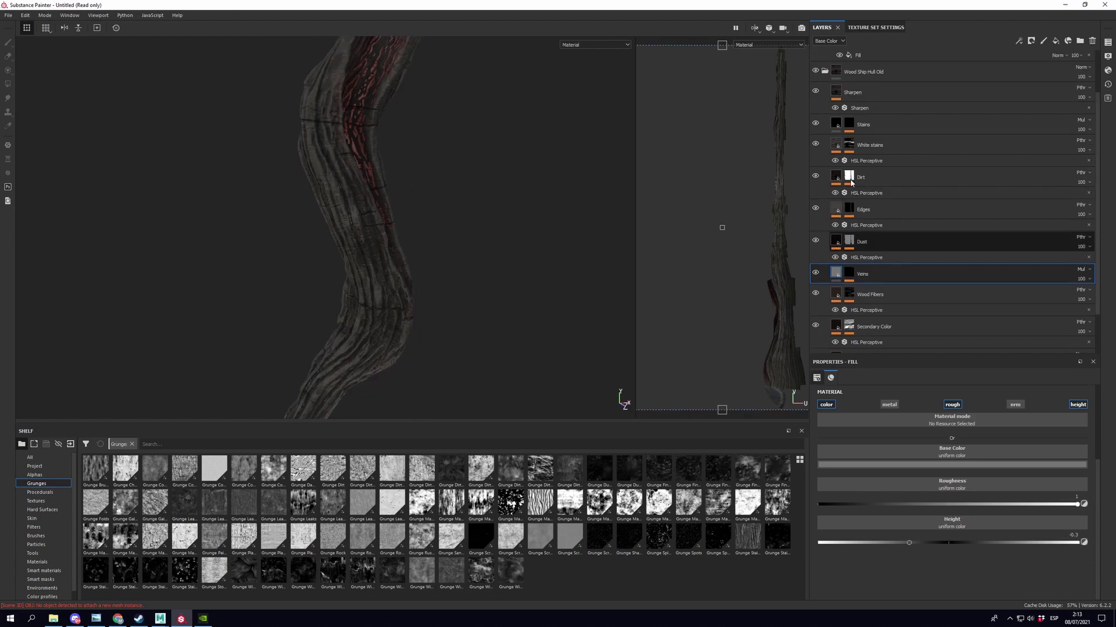
Step: Show the HSL Perceptive filter settings under the weathered wood's Edges layer
click(856, 226)
scroll(485, 393, down, 5)
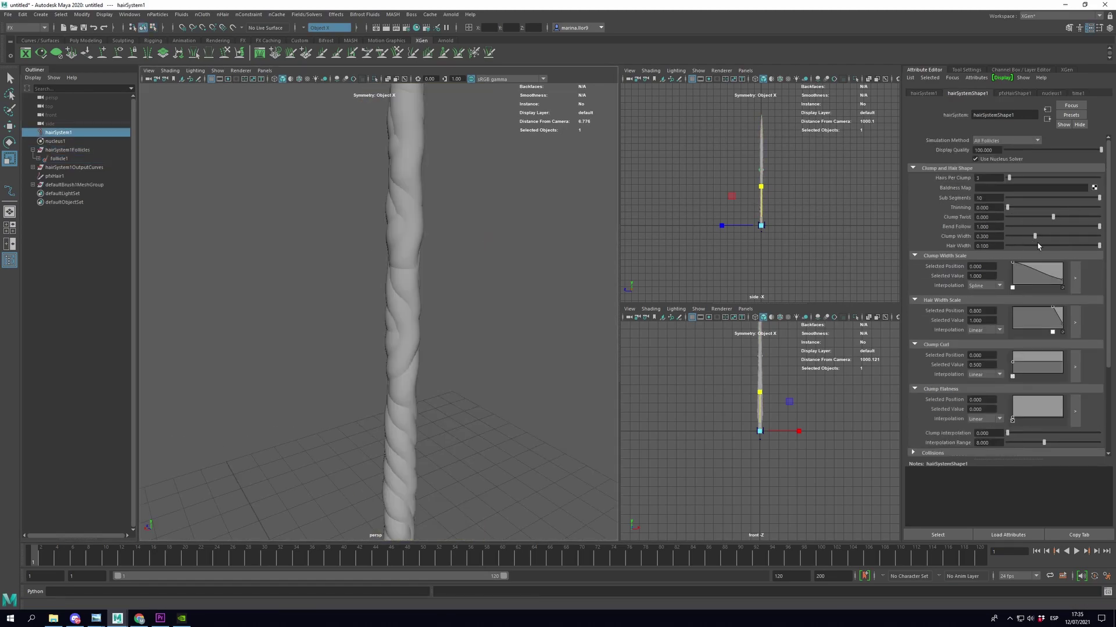
Step: Thin the hair, widen the braid clumps, and rebuild the braid curve to 2 spans
drag(1038, 245, 1050, 235)
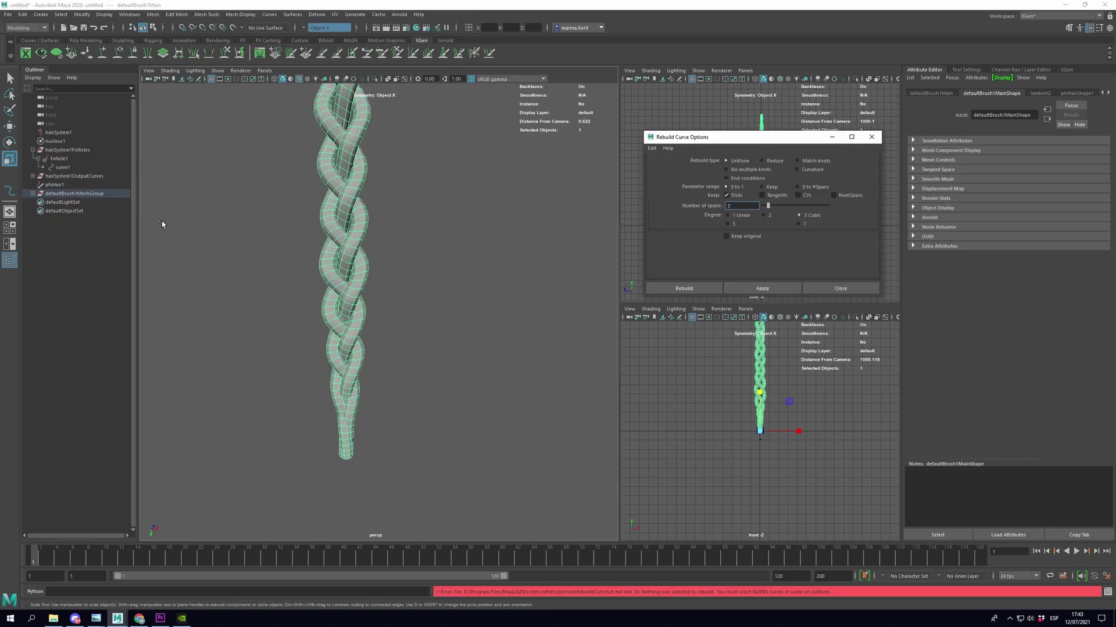
click(62, 166)
drag(769, 205, 764, 205)
click(762, 288)
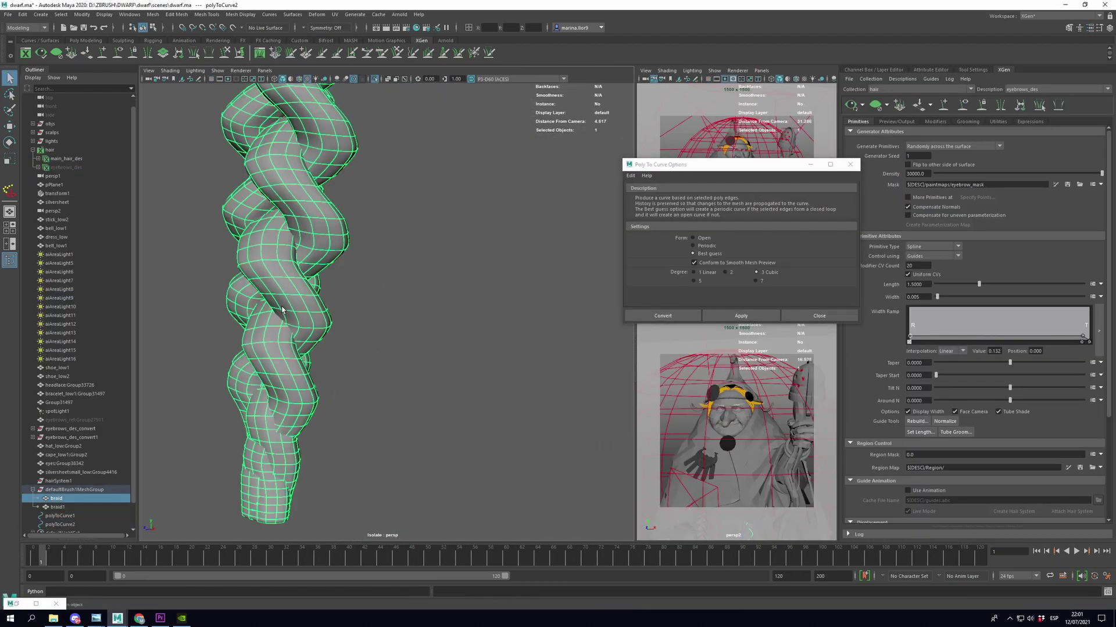
Step: Group the strand curves into two groups with Ctrl+G and shrink the disc
right_drag(326, 274, 349, 256)
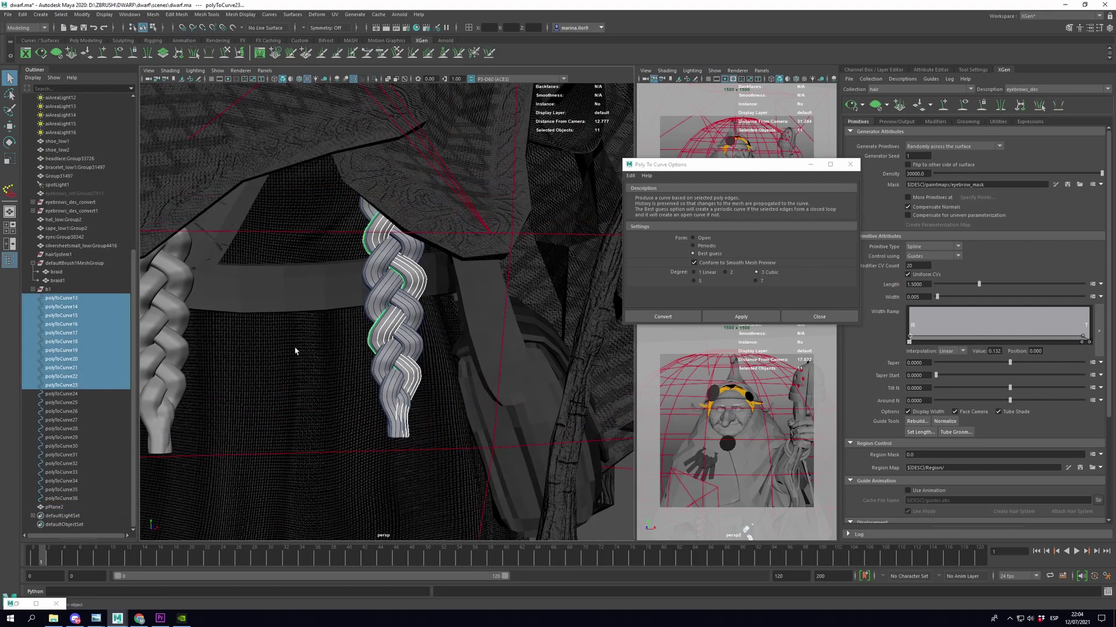
key(ctrl+g)
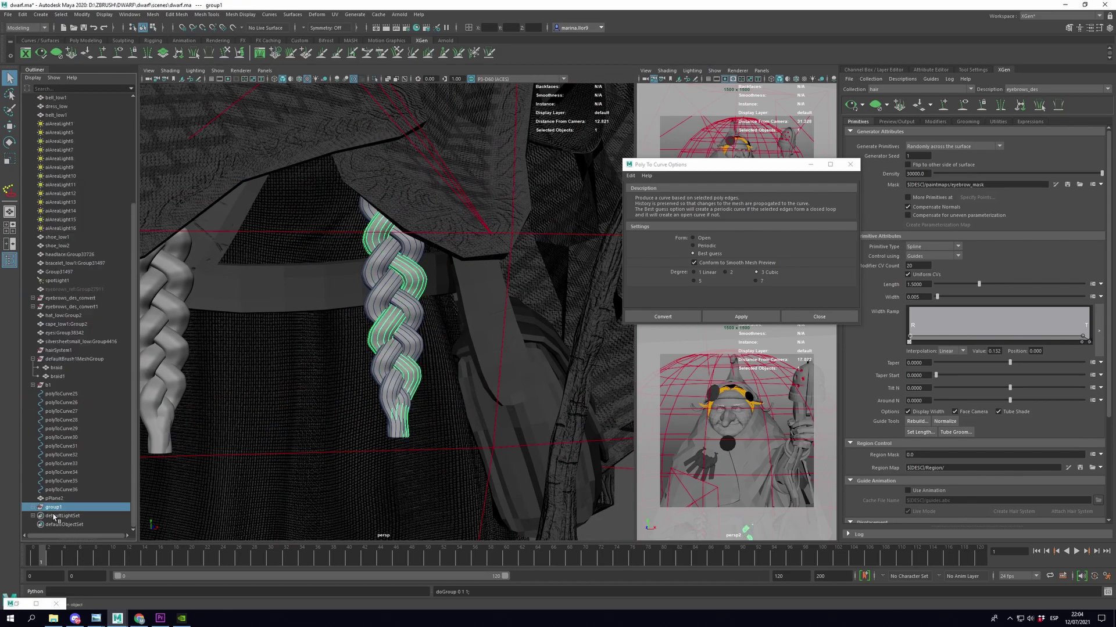
key(ctrl+g)
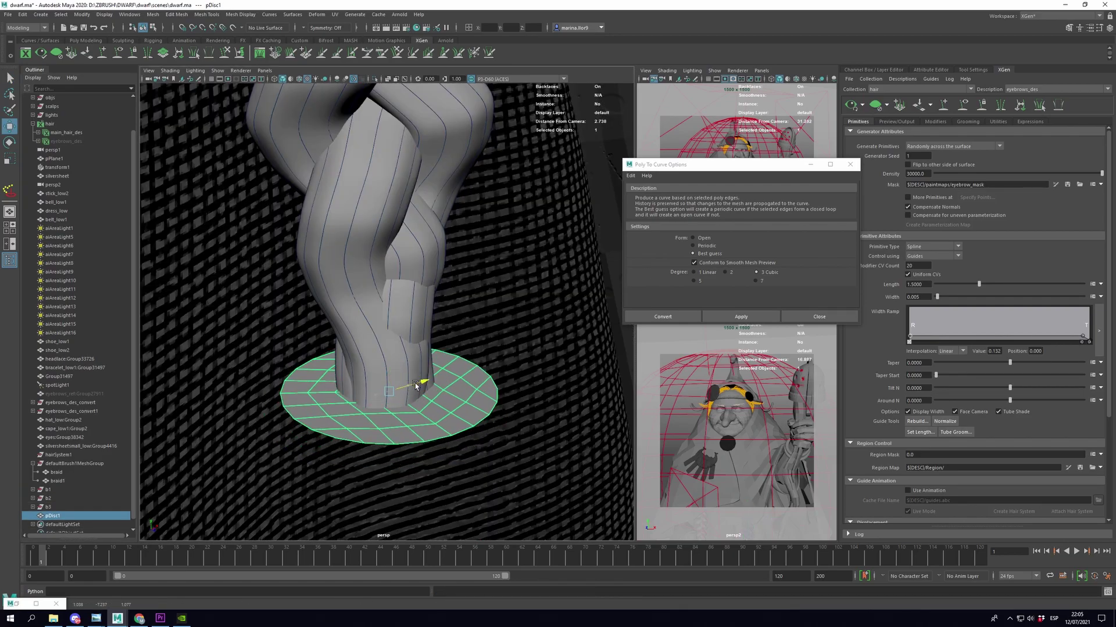
drag(379, 394, 408, 392)
Step: Create a new XGen braid hair description with a density of 500000
key(w)
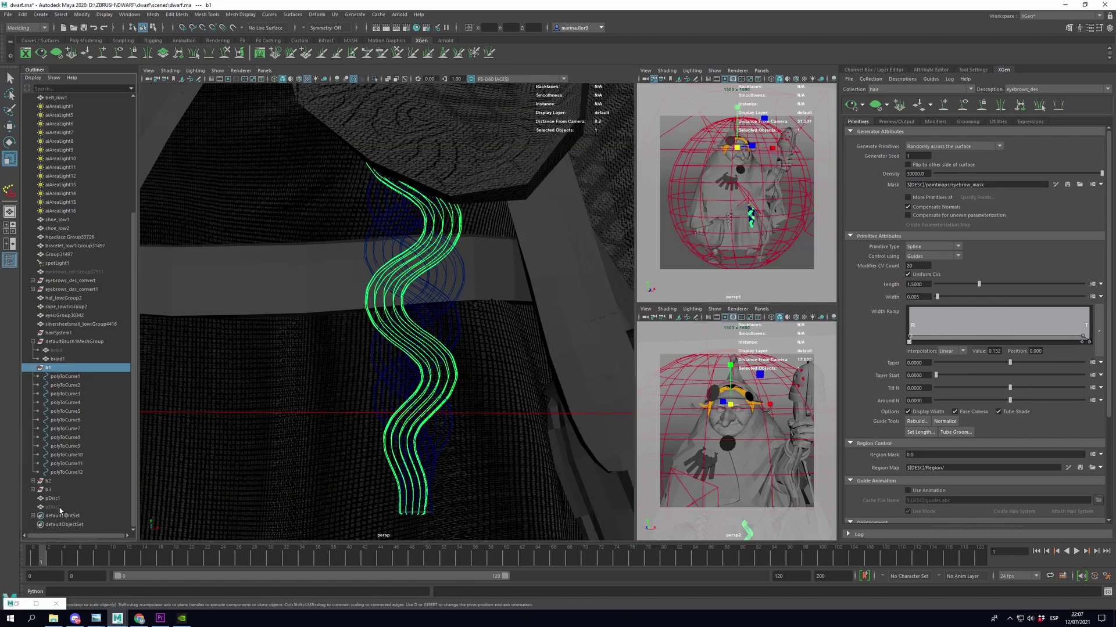
click(903, 79)
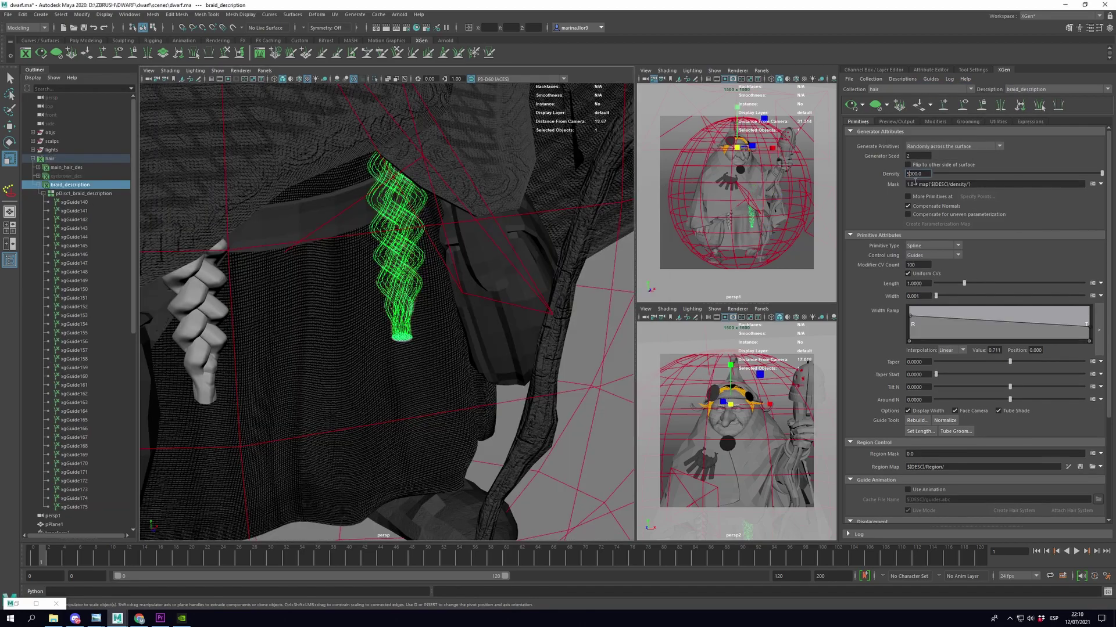
text(00)
key(Return)
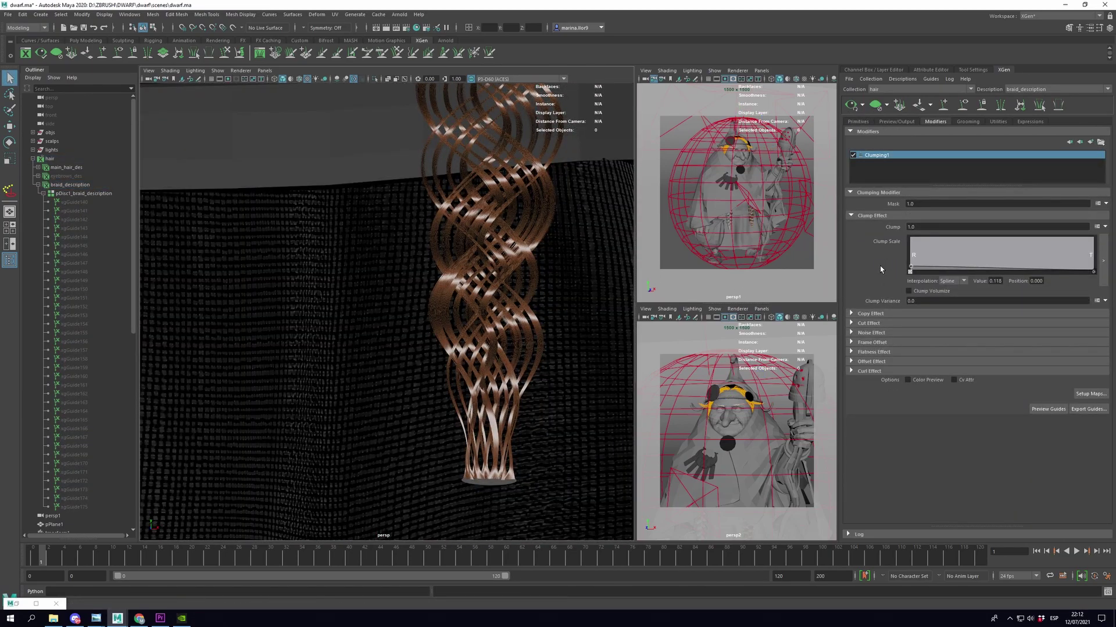
Step: Add a Noise modifier to the braid hair and set its magnitude to 1
click(1090, 142)
double_click(978, 207)
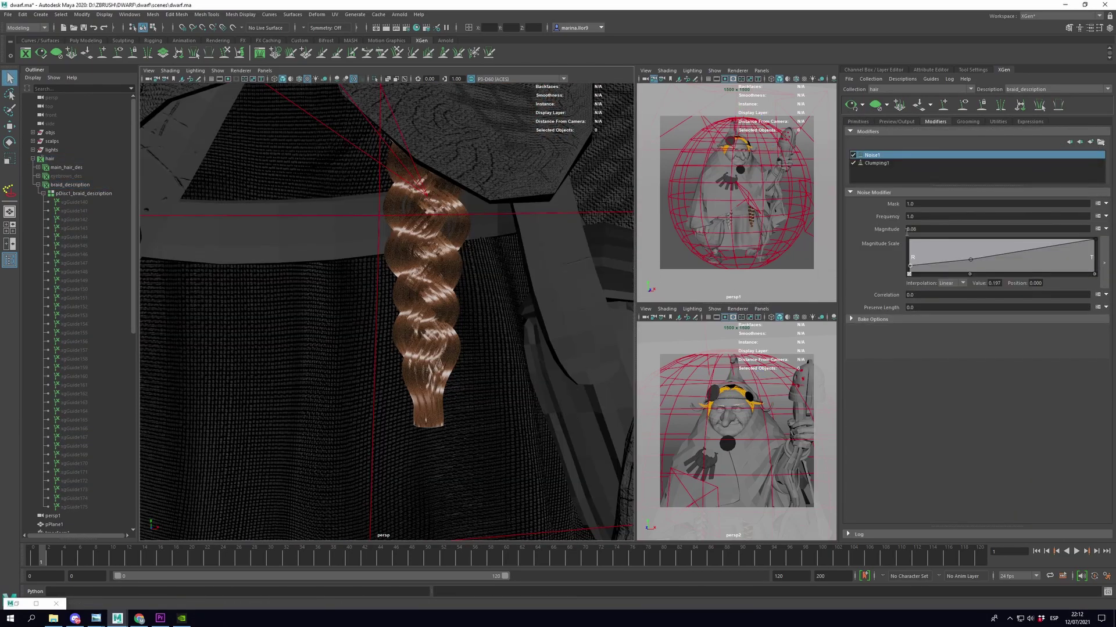
double_click(908, 229)
text(1)
key(Return)
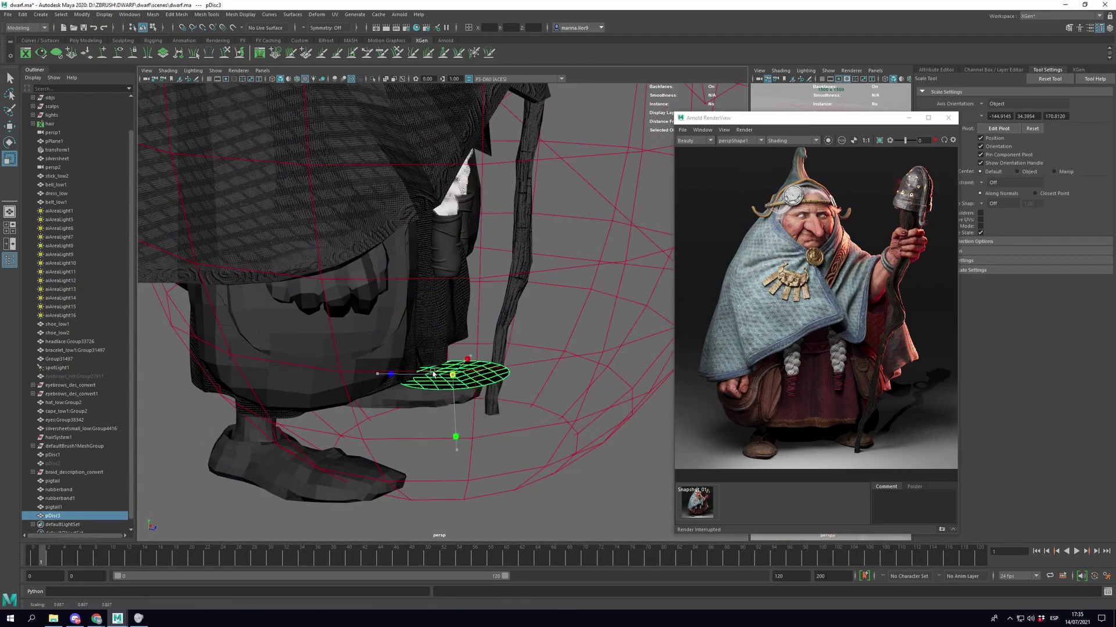
Step: Give ponytail_desc density 5000 and width 0.01, and lower its Width Ramp points
scroll(543, 244, up, 5)
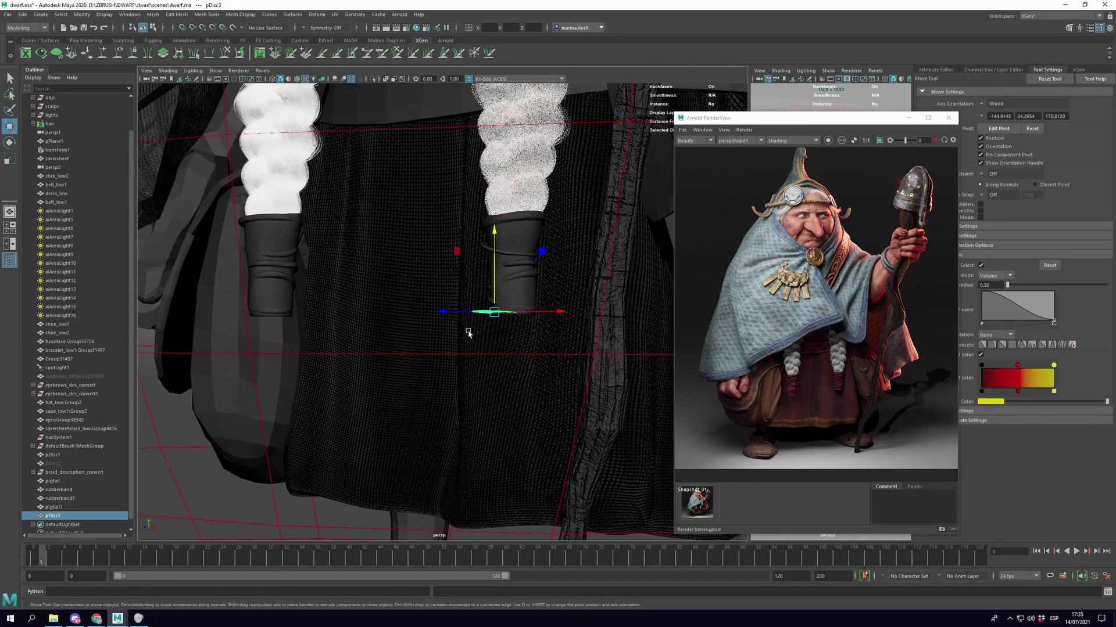
scroll(543, 244, up, 3)
scroll(581, 320, up, 3)
key(r)
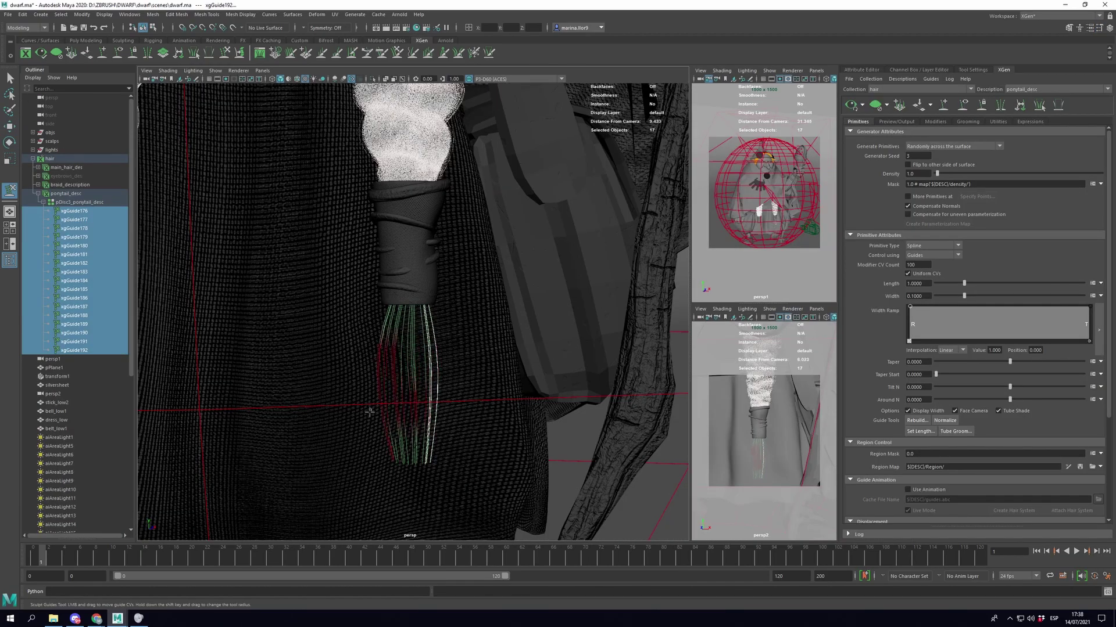
alt+drag(429, 480, 465, 365)
mouse_move(358, 353)
alt+mouse_down()
mouse_move(398, 416)
mouse_move(336, 379)
alt+mouse_up()
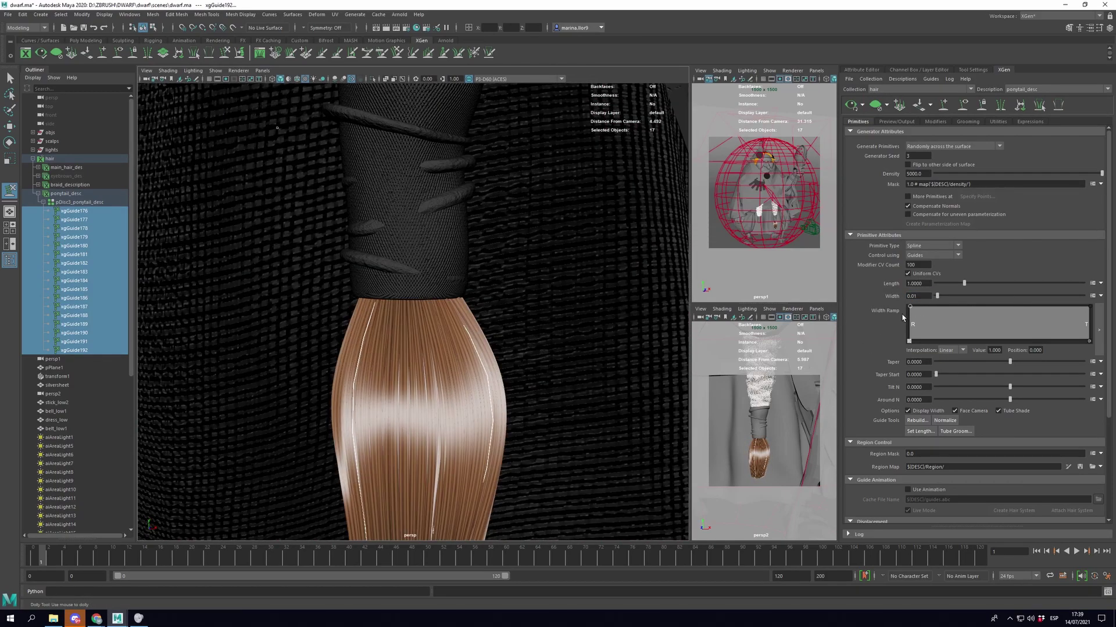
drag(909, 308, 906, 330)
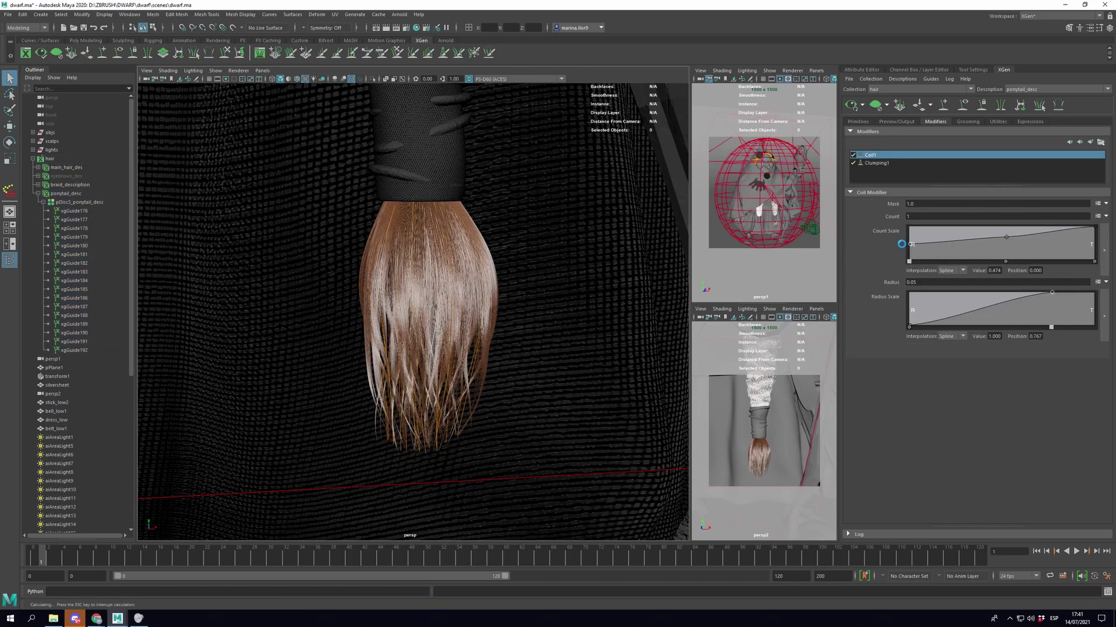
drag(902, 244, 902, 257)
drag(995, 239, 972, 249)
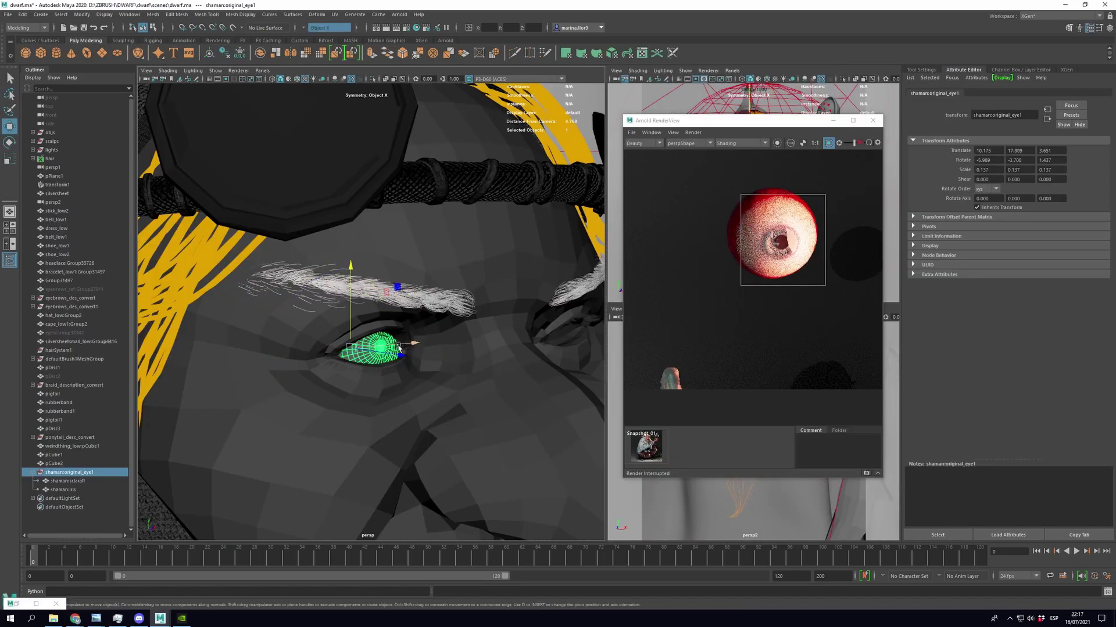
Step: Scale the eye mesh down slightly
drag(357, 337, 358, 334)
key(f)
key(r)
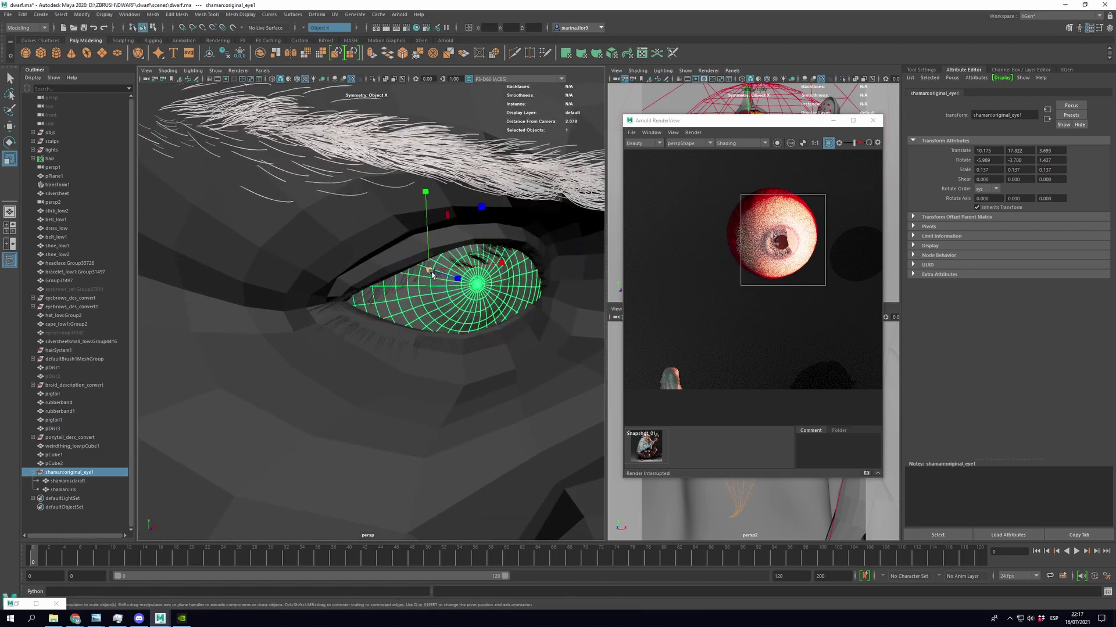
drag(428, 271, 423, 276)
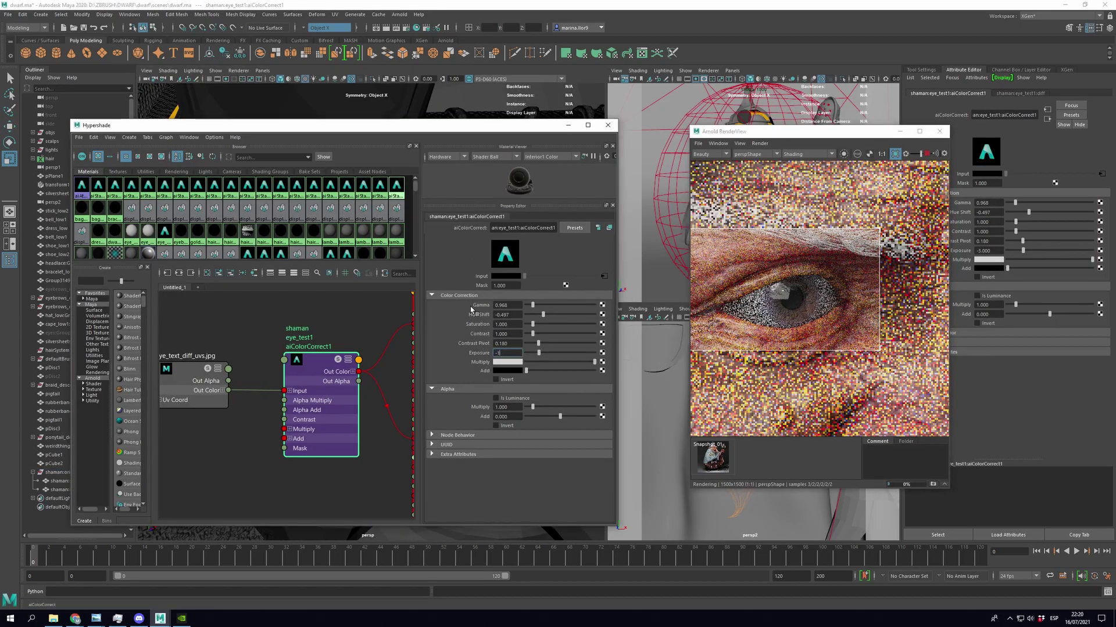
Step: Lower the eye's aiColorCorrect exposure to -1 and then -4
key(Return)
key(Return)
scroll(814, 315, down, 2)
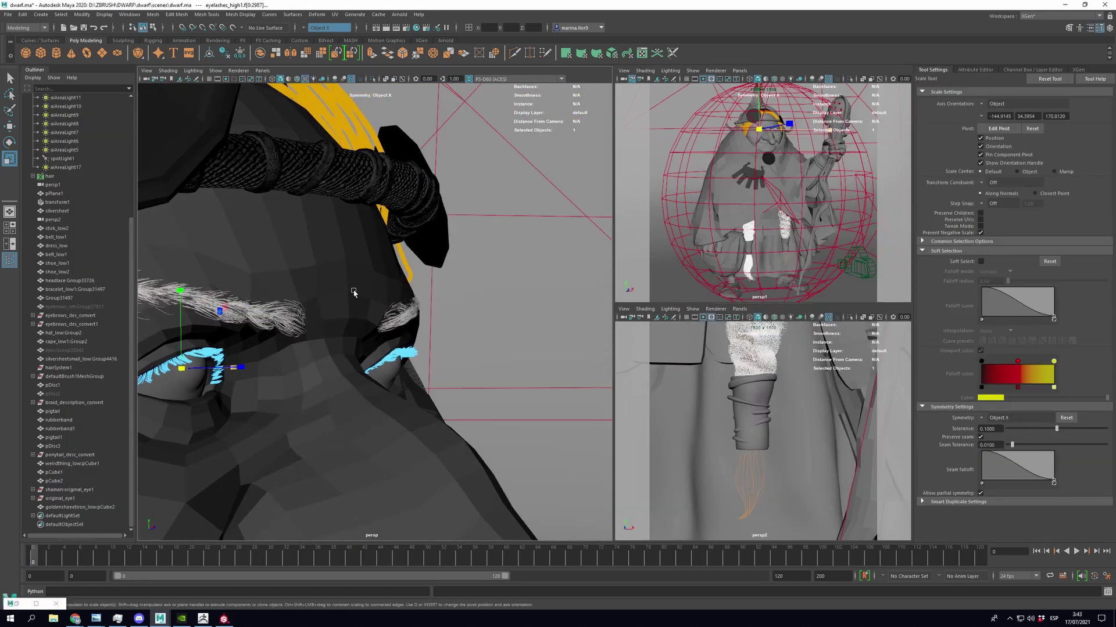
scroll(446, 302, down, 5)
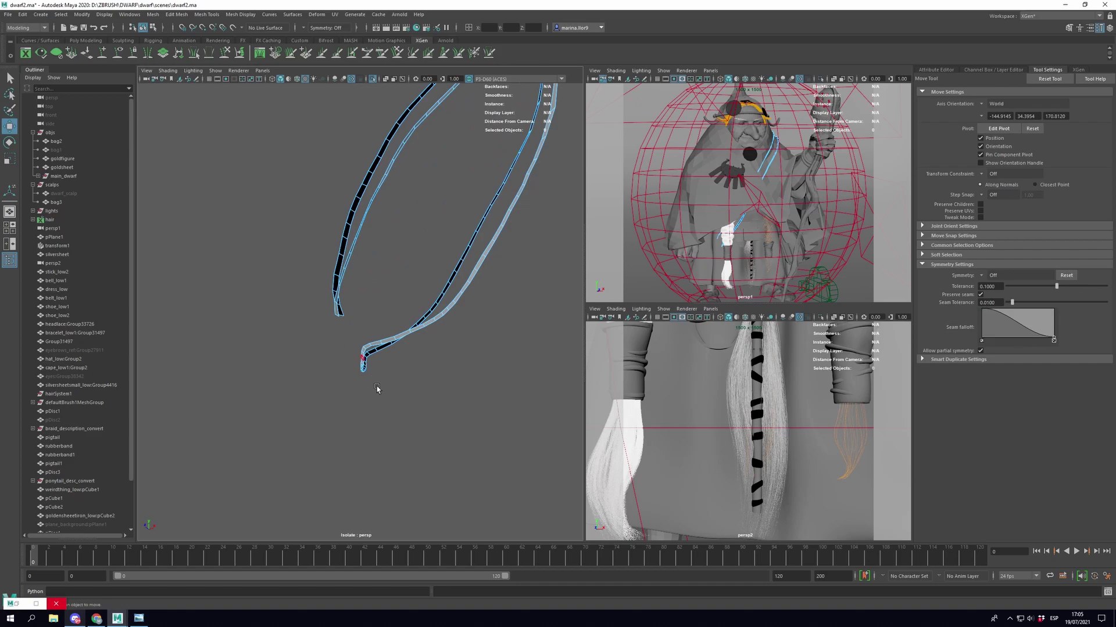
Step: Select the bag3 strap and create a new XGen description named strap_des
click(383, 341)
key(ctrl+1)
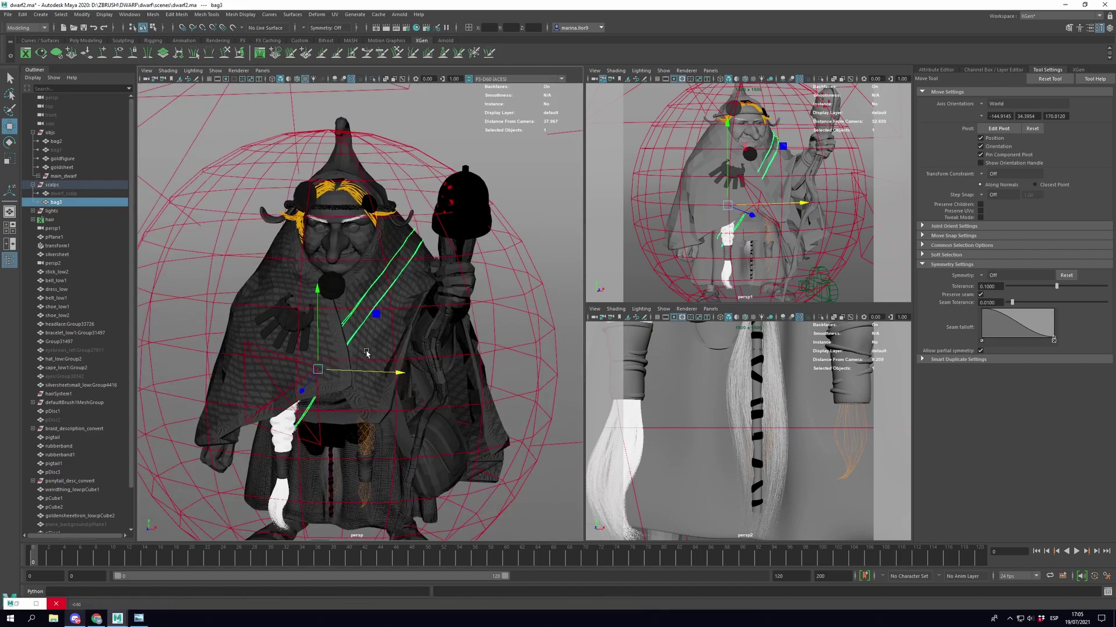
alt+drag(397, 291, 403, 186)
key(ctrl+1)
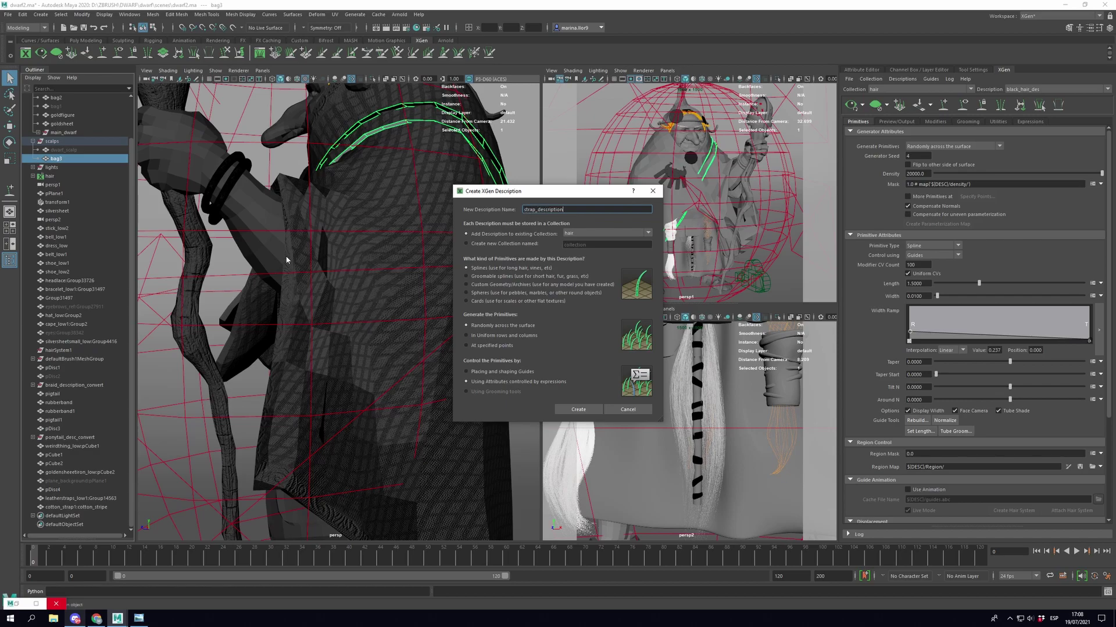
click(577, 410)
Step: Place five guides up along the strap with the Add Guides tool
alt+drag(359, 213, 452, 252)
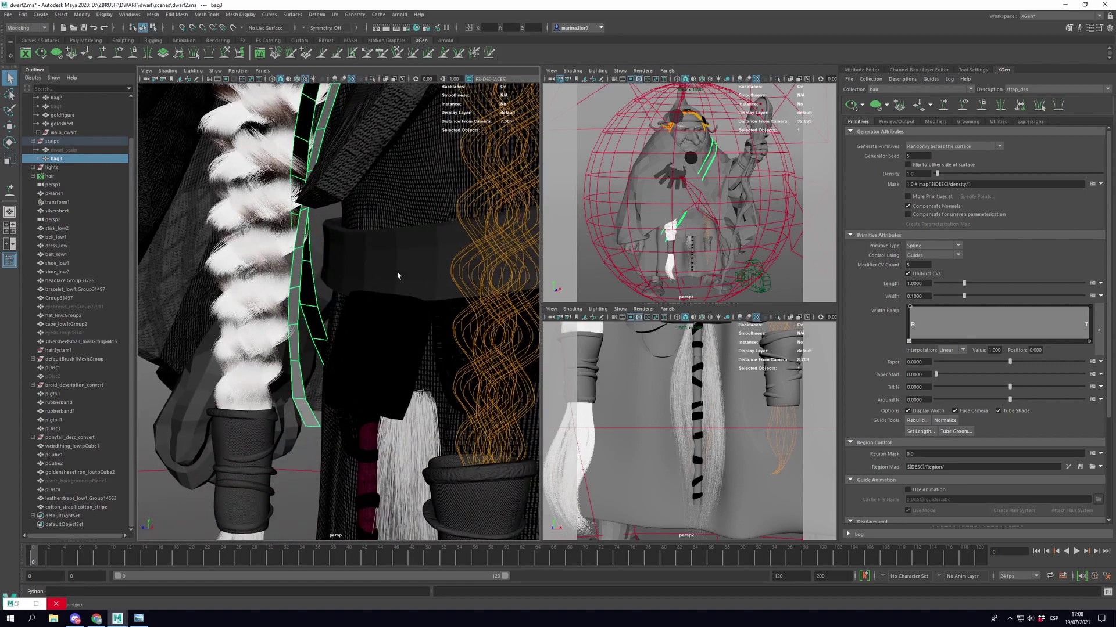
click(316, 348)
click(312, 312)
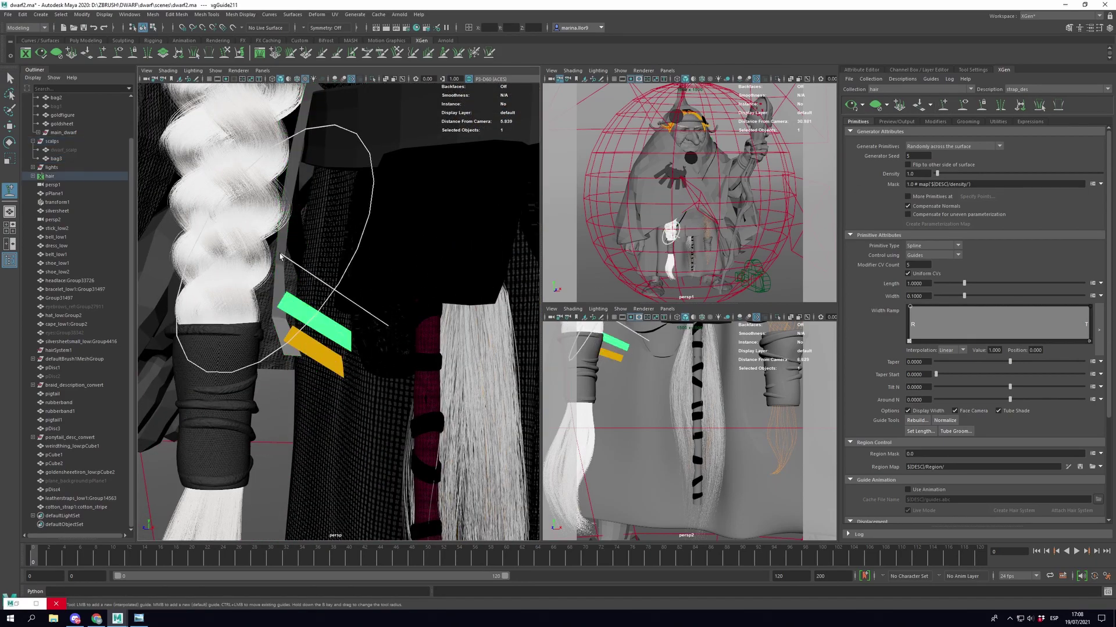
click(318, 274)
click(312, 242)
click(344, 163)
scroll(288, 254, up, 2)
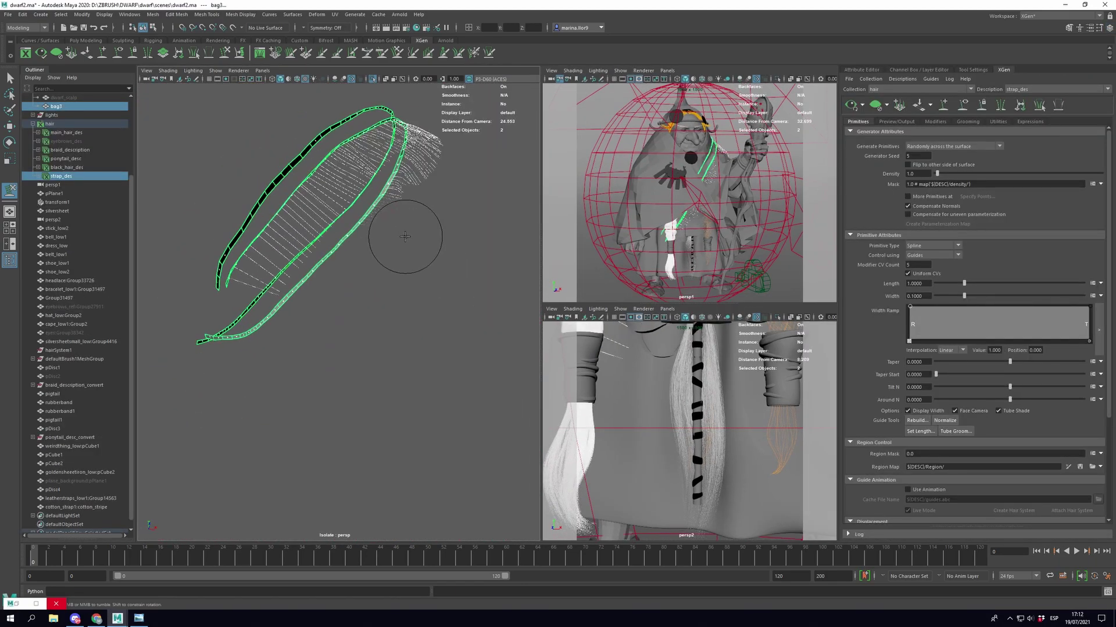
Step: Set the strap fringe strands' primitive length to 0.2
mouse_move(405, 236)
alt+mouse_down()
mouse_move(423, 154)
mouse_move(401, 249)
mouse_move(458, 177)
alt+mouse_up()
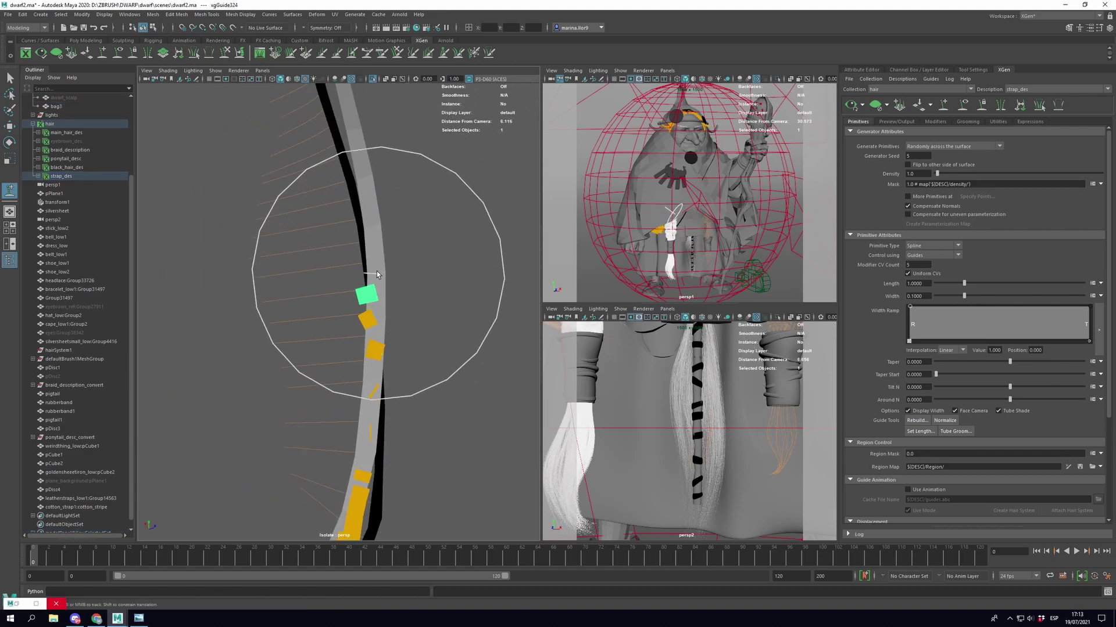
alt+drag(376, 270, 348, 113)
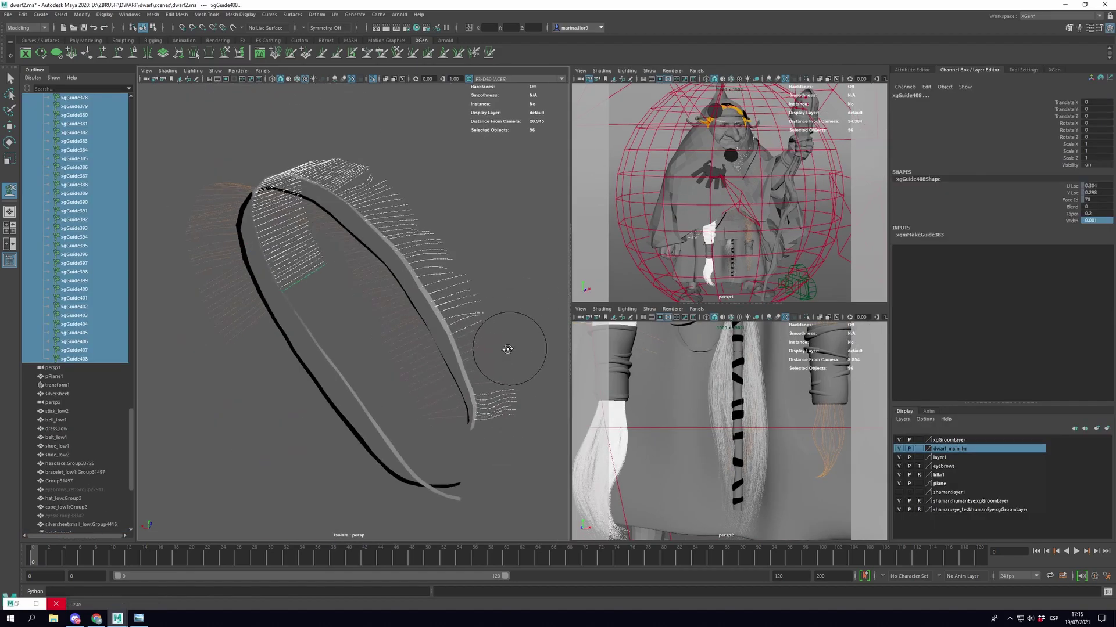
mouse_move(508, 349)
alt+mouse_down()
mouse_move(461, 219)
mouse_move(348, 239)
mouse_move(456, 187)
mouse_move(177, 216)
mouse_move(266, 219)
alt+mouse_up()
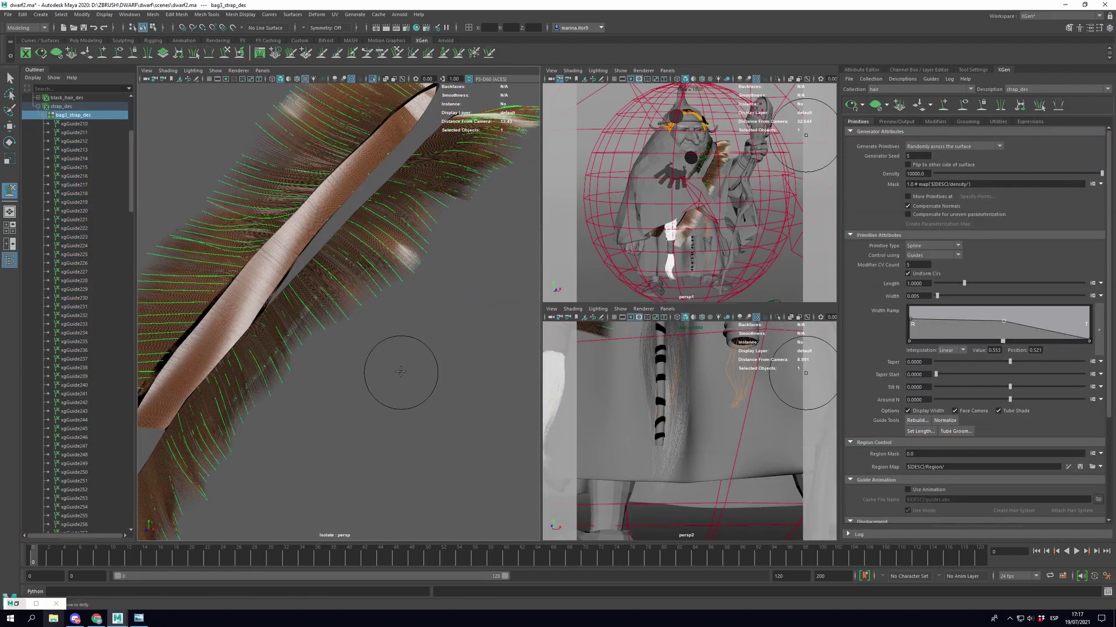
text(0.2)
key(Return)
Step: Add Noise and Cut modifiers above Clumping1 on the strap fringe
alt+drag(424, 282, 419, 378)
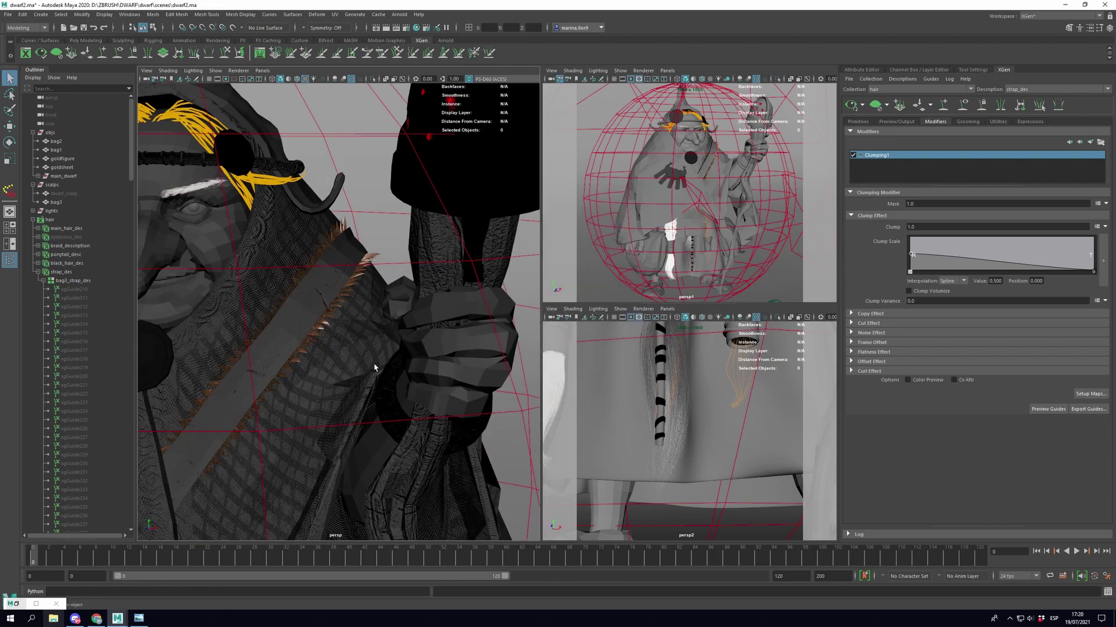
click(1090, 142)
click(927, 272)
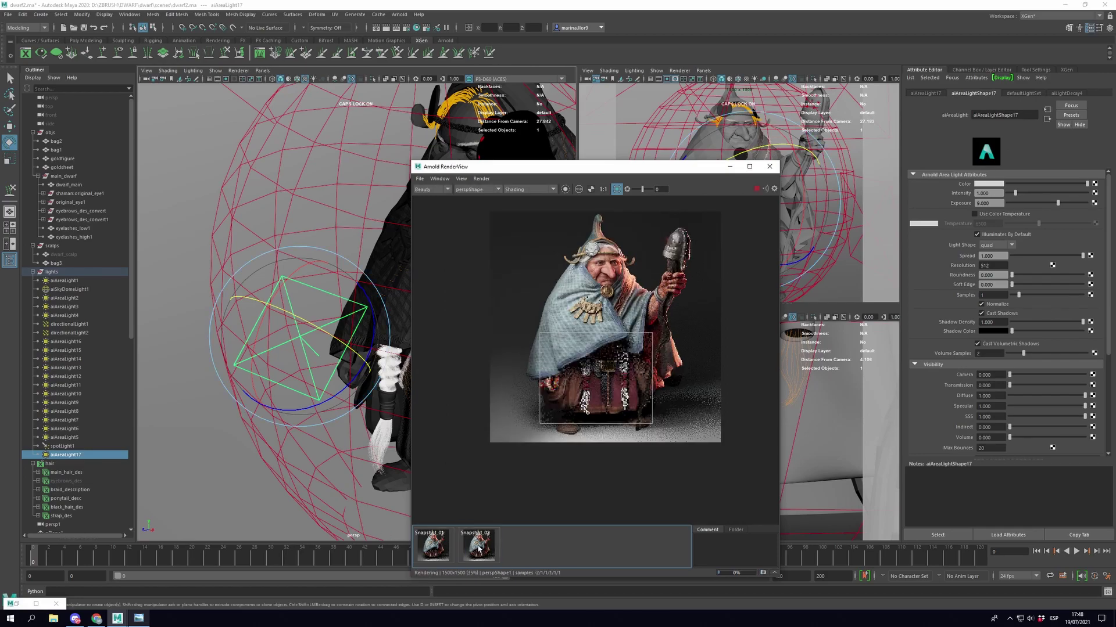
Step: Zoom the Arnold render from 35% to 70% to inspect the cloak, pendant and red skirt
scroll(587, 334, up, 1)
click(962, 195)
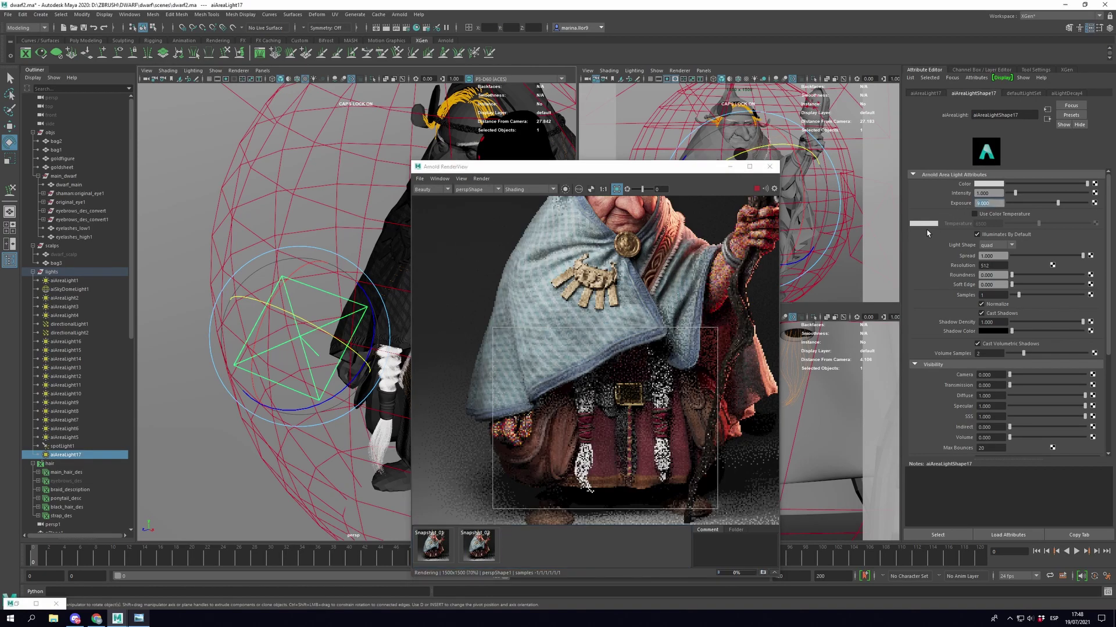